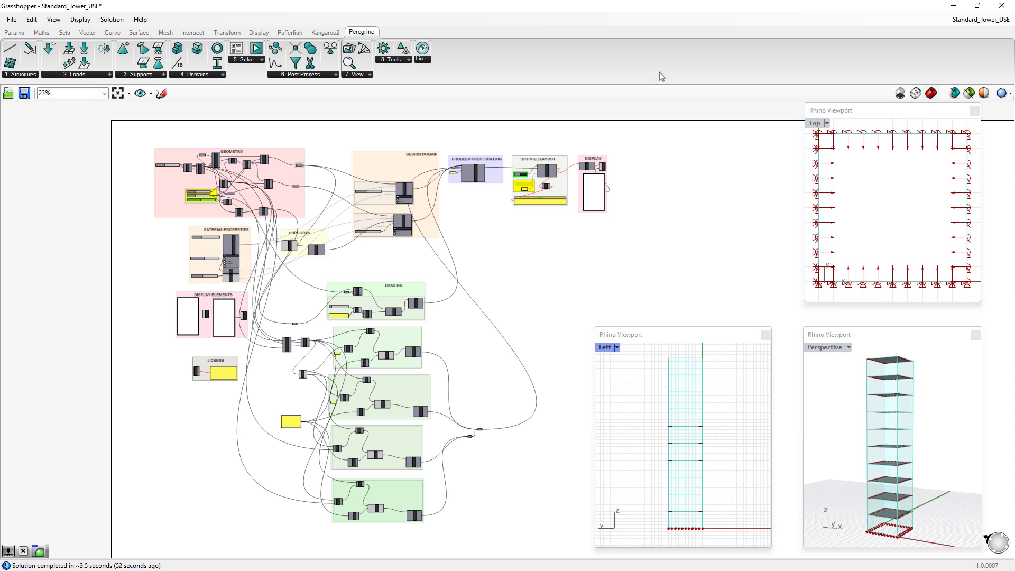
- Review the tower definition's design domain, material properties, supports and loading groups
scroll(392, 170, "up", 3)
scroll(392, 171, "up", 6)
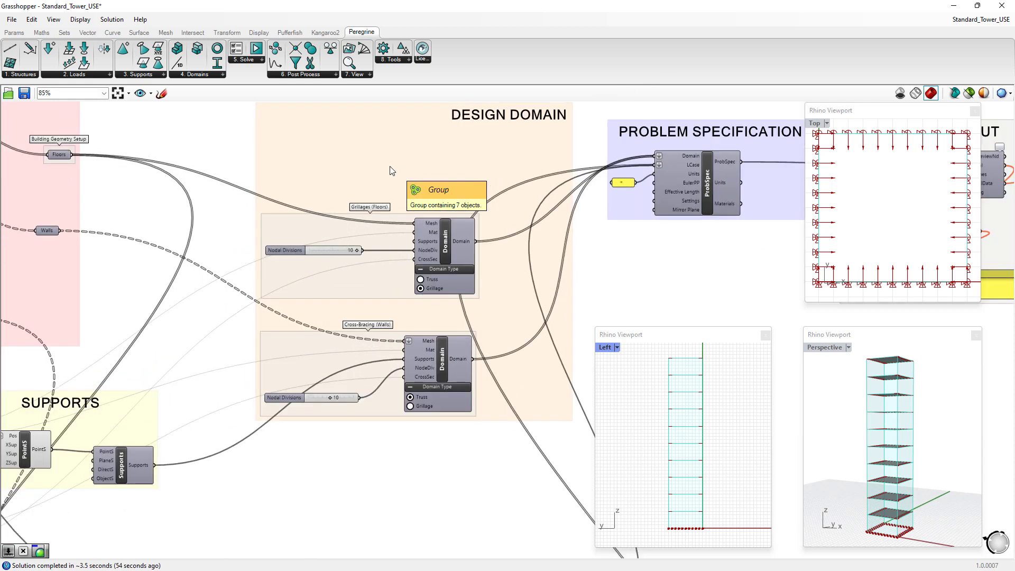
right_click_drag(374, 195, 363, 208)
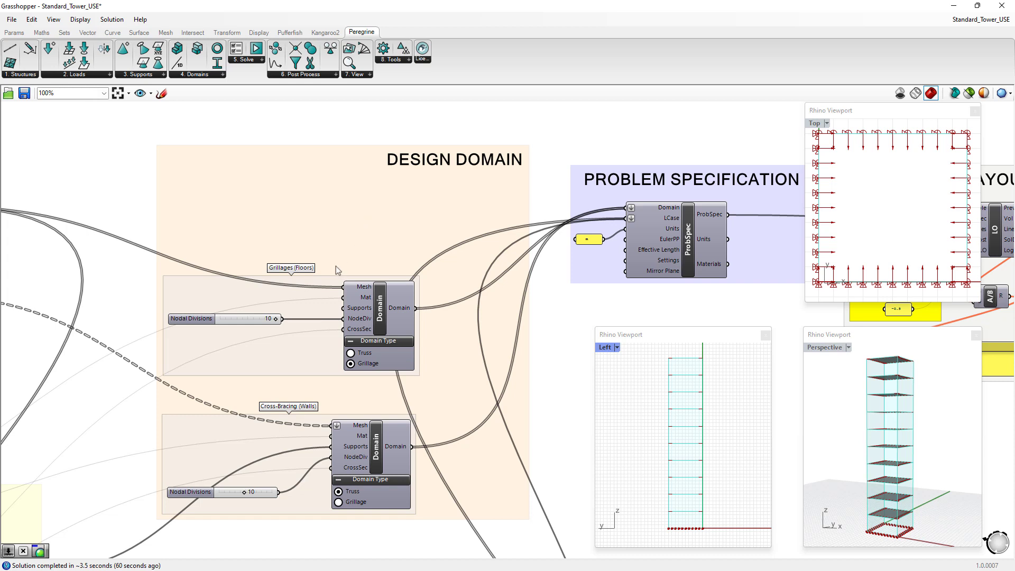
right_click_drag(209, 532, 465, 349)
right_click_drag(160, 536, 443, 357)
right_click_drag(185, 515, 316, 468)
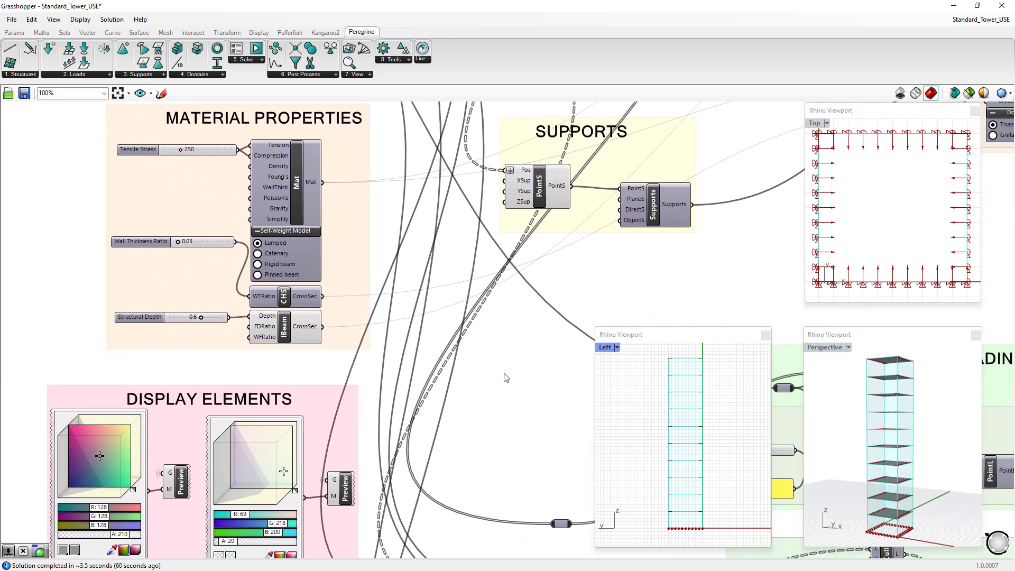
right_click_drag(610, 282, 266, 303)
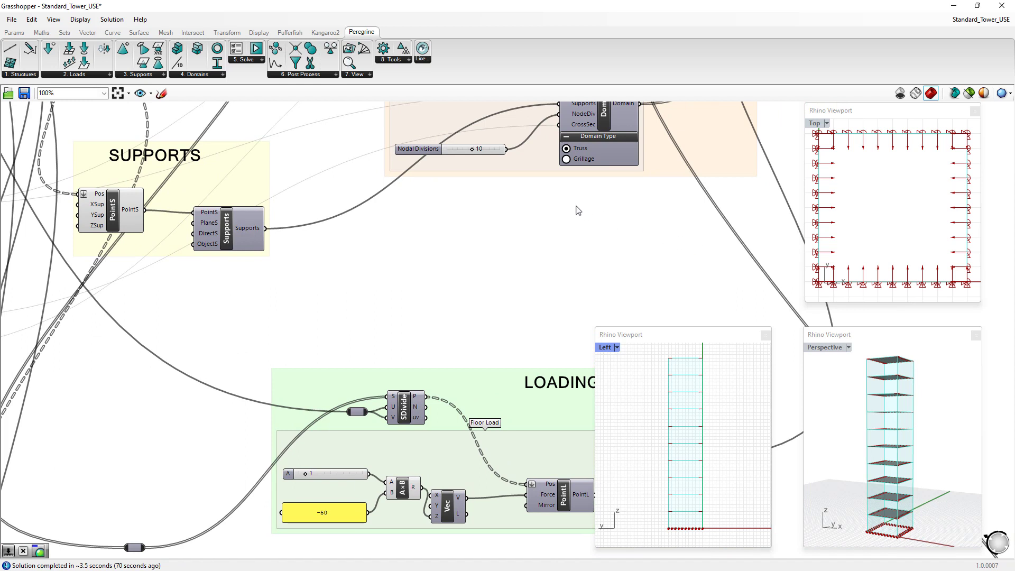
- Recompute the definition and accept the large-problem warning to run the tower's layout optimization
right_click_drag(537, 195, 75, 499)
right_click_drag(436, 267, 216, 354)
right_click(336, 423)
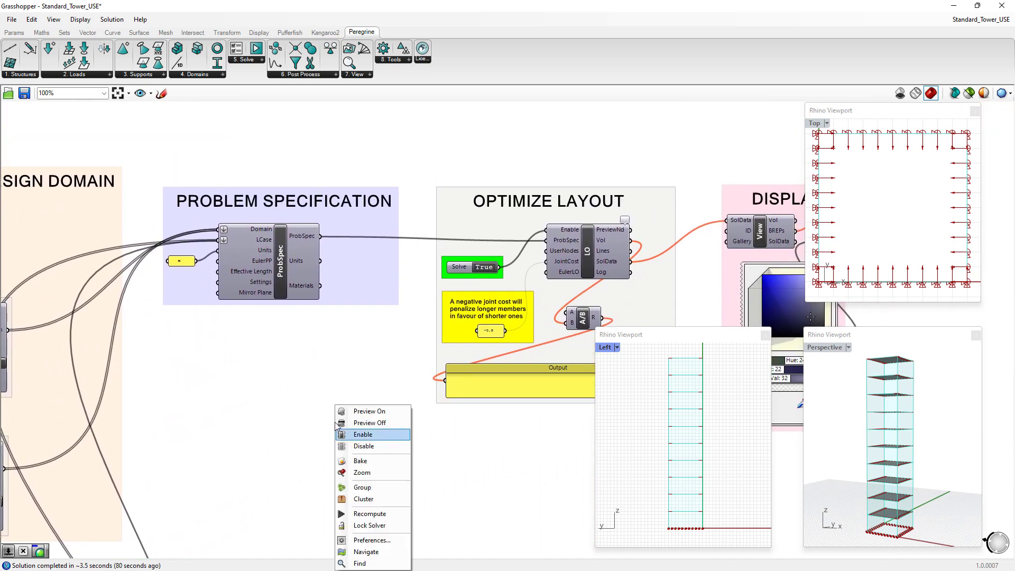
left_click(379, 518)
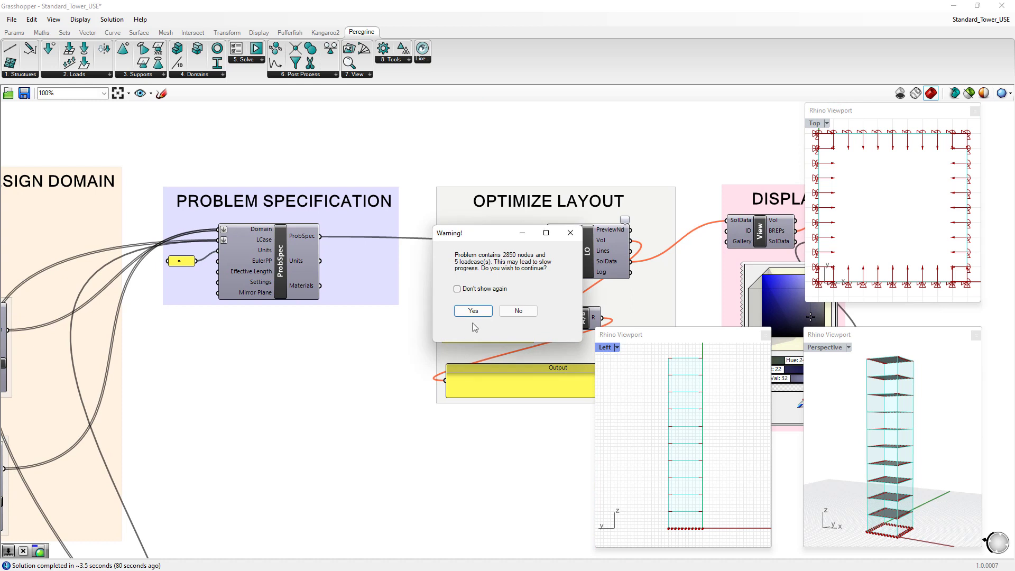
left_click(475, 312)
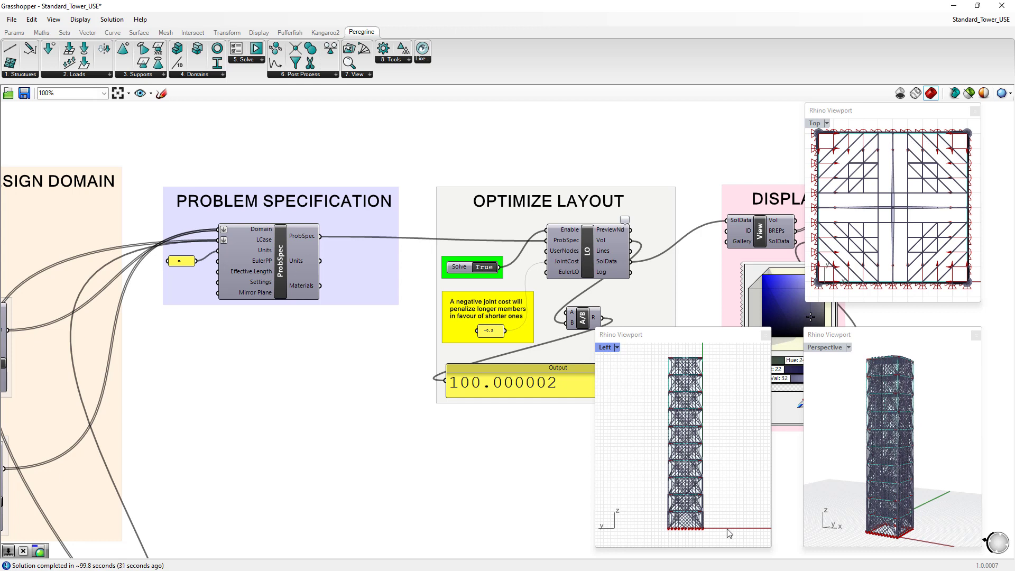
scroll(694, 535, "up", 5)
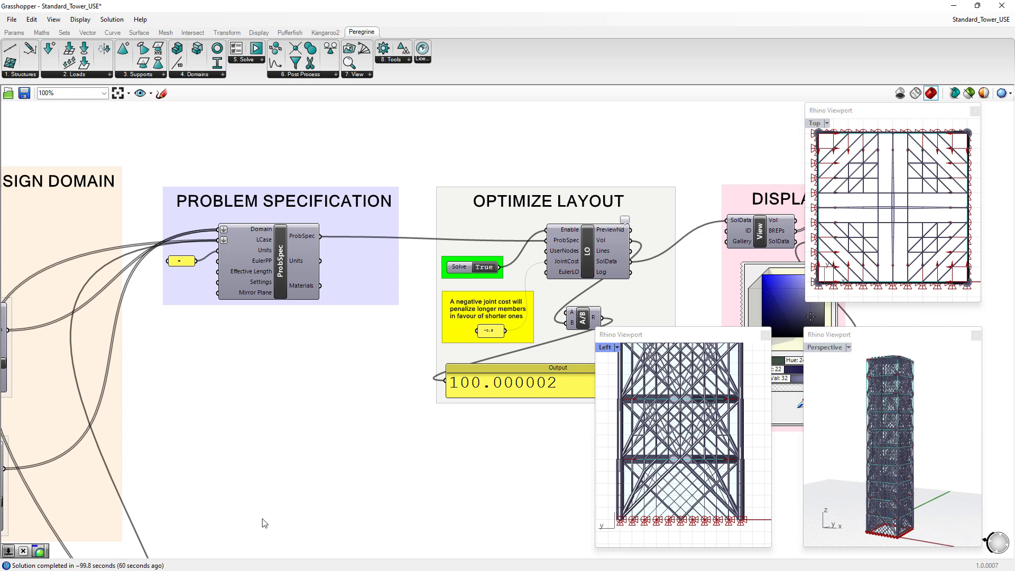
- Set the support spacing in the geometry group to 10 m and accept the solver warning to rerun the optimization
scroll(256, 486, "down", 4)
right_click_drag(256, 483, 571, 388)
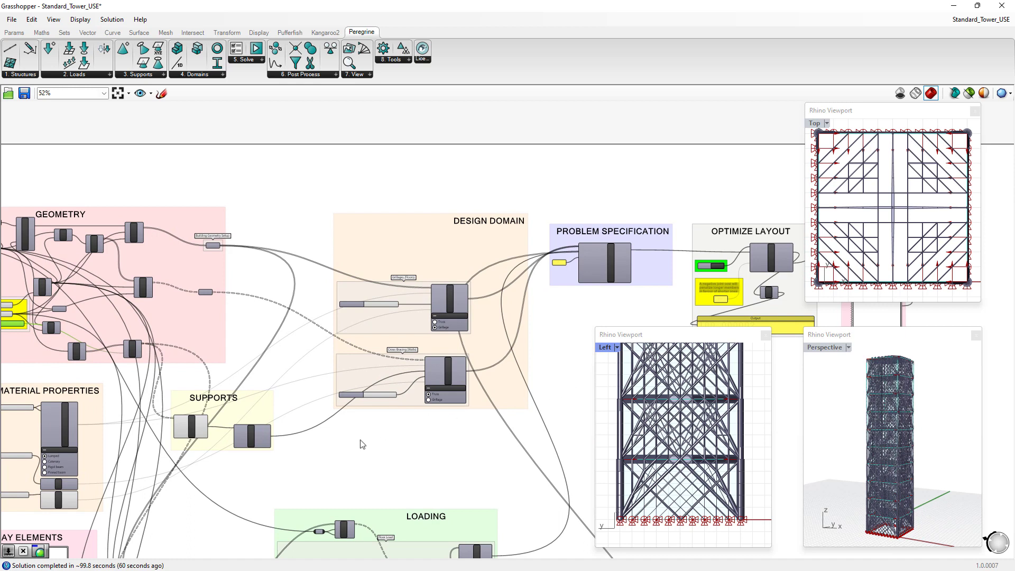
right_click_drag(243, 481, 478, 413)
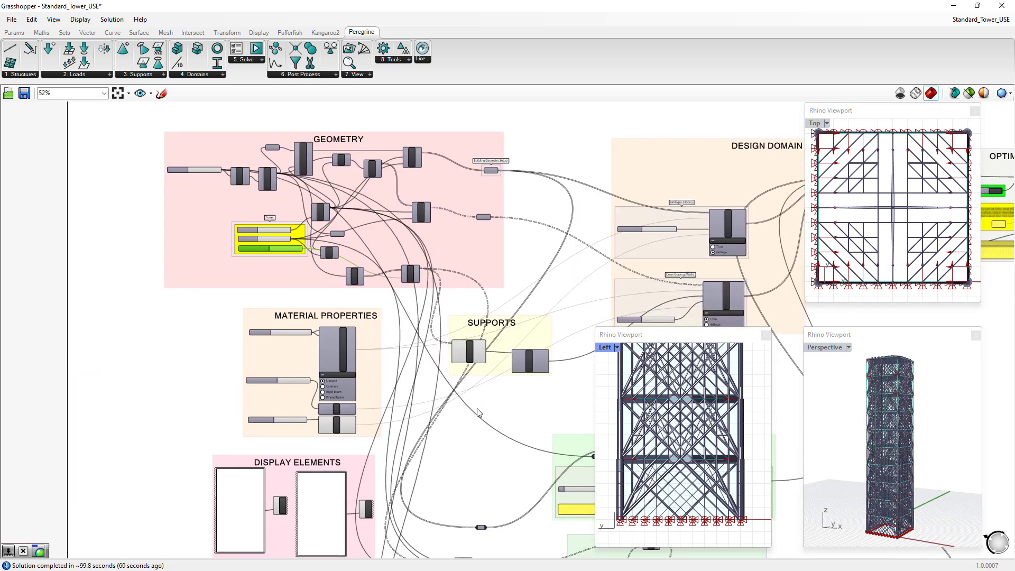
scroll(478, 412, "up", 5)
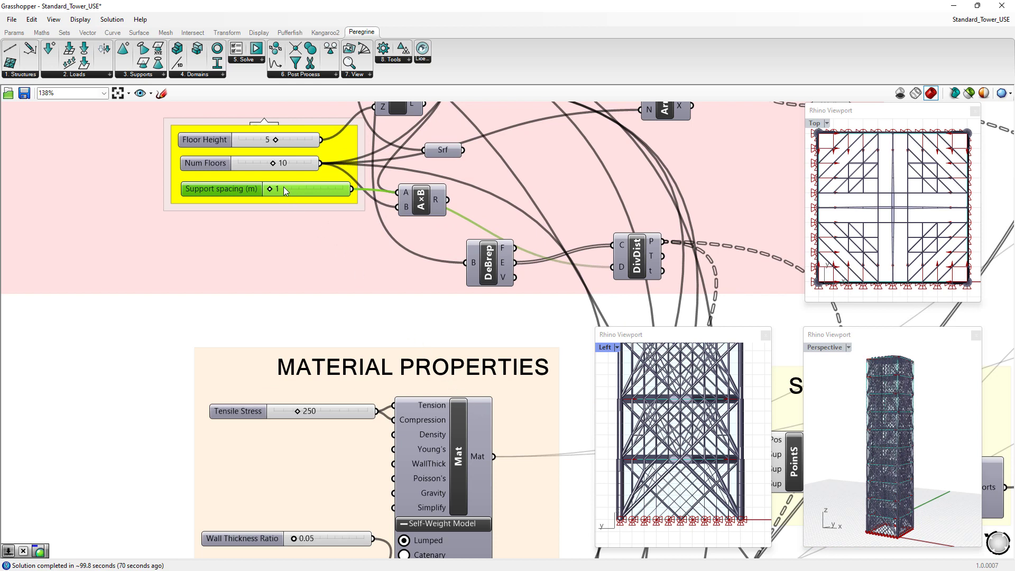
double_click(329, 189)
type("10")
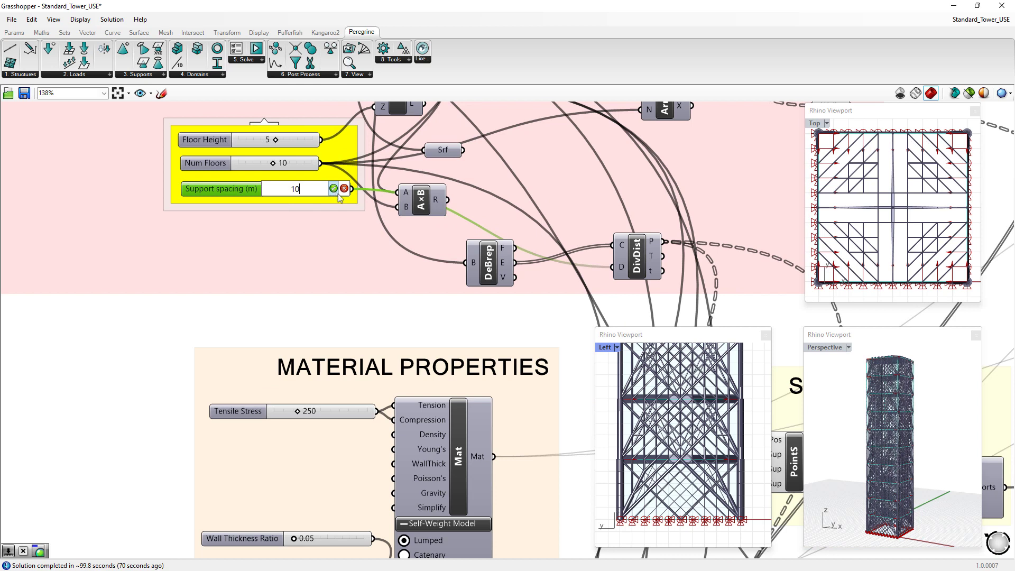
left_click(334, 188)
left_click(474, 310)
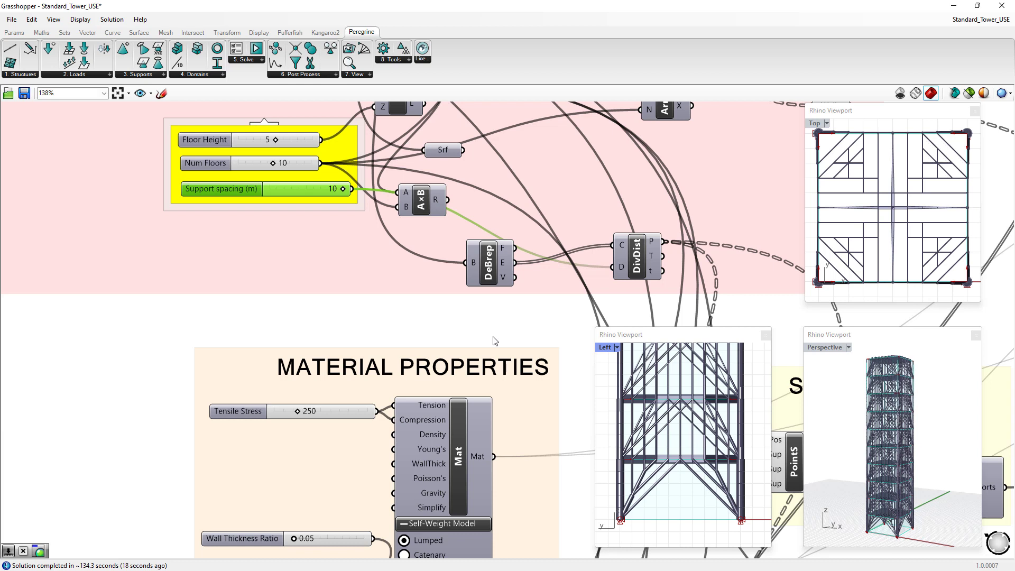
- Examine the re-optimized tower in the left view and the volume ratio output in the Optimize Layout group
scroll(628, 370, "down", 5)
scroll(703, 447, "down", 4)
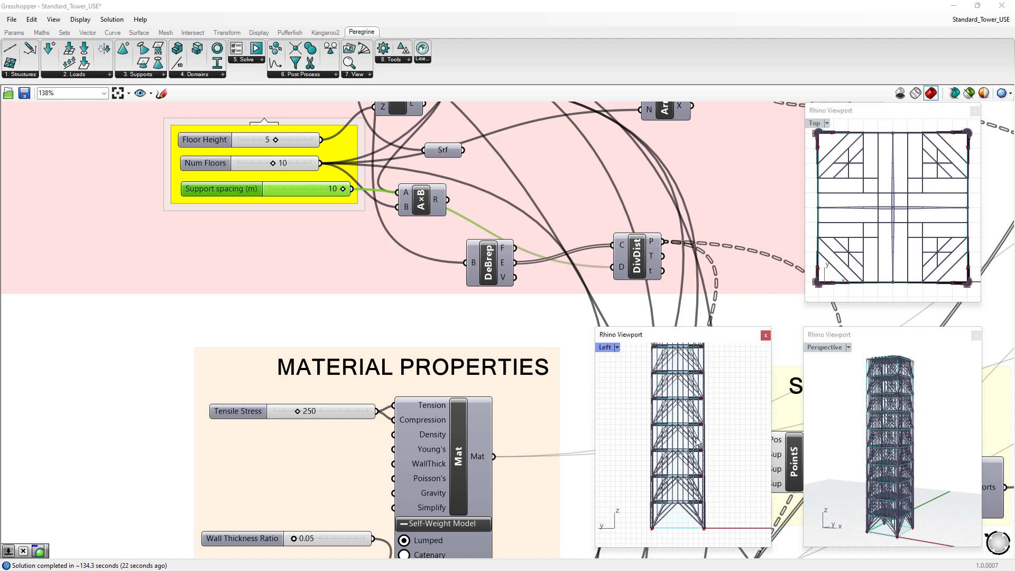
scroll(697, 441, "down", 1)
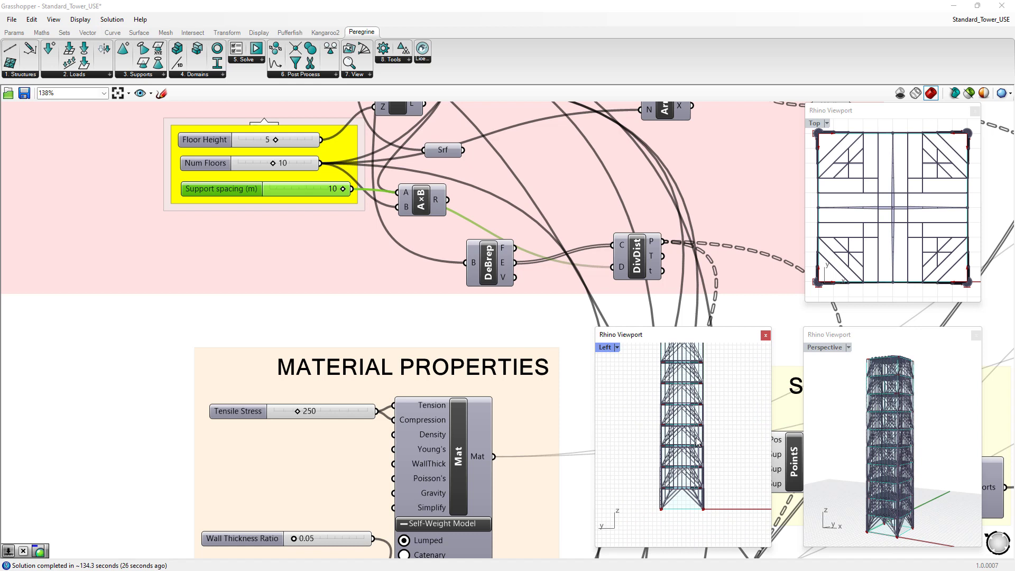
right_click_drag(650, 159, 117, 283)
right_click_drag(362, 205, 4, 225)
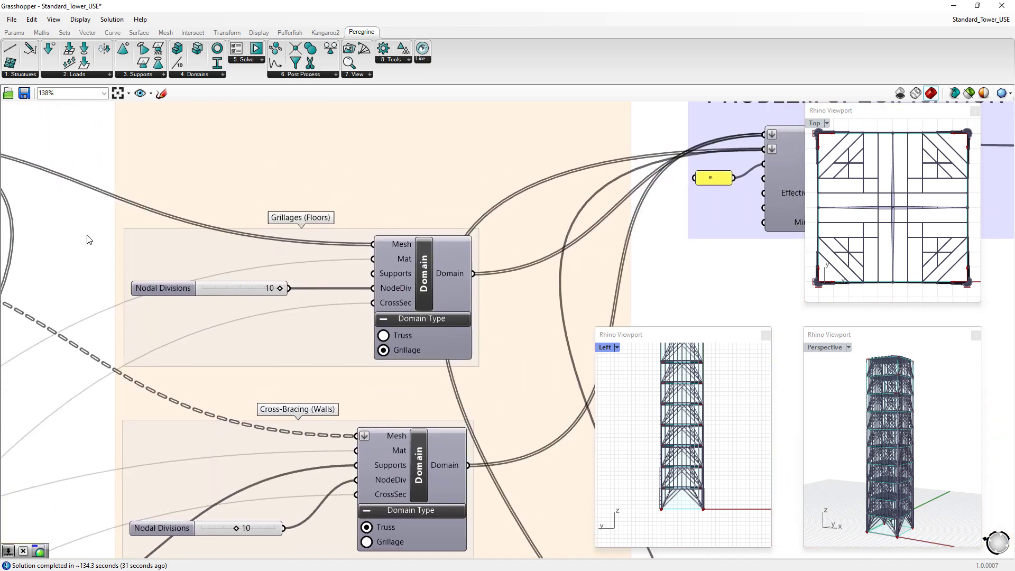
right_click_drag(663, 249, 23, 318)
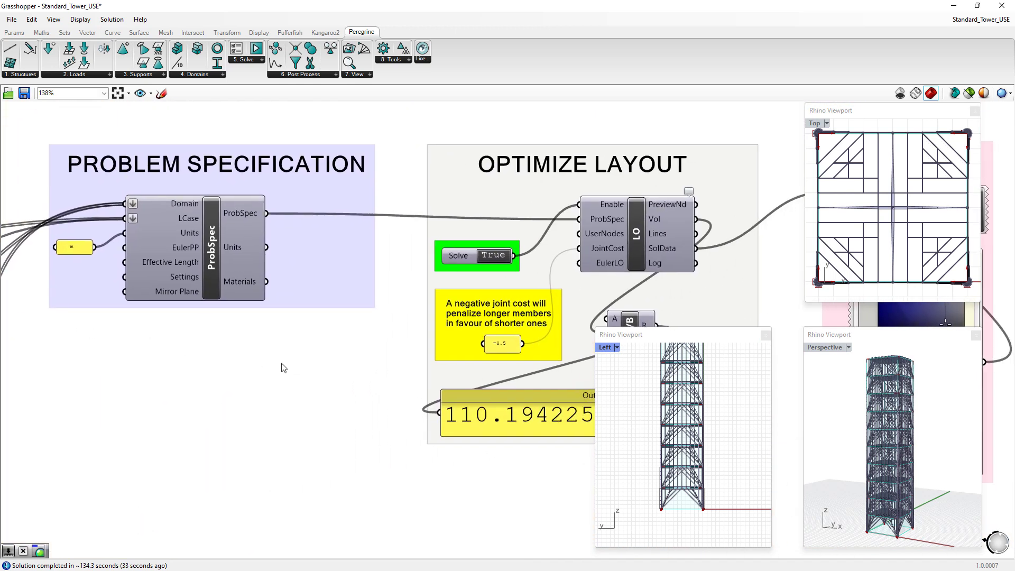
right_click_drag(323, 367, 180, 334)
right_click_drag(180, 335, 120, 326)
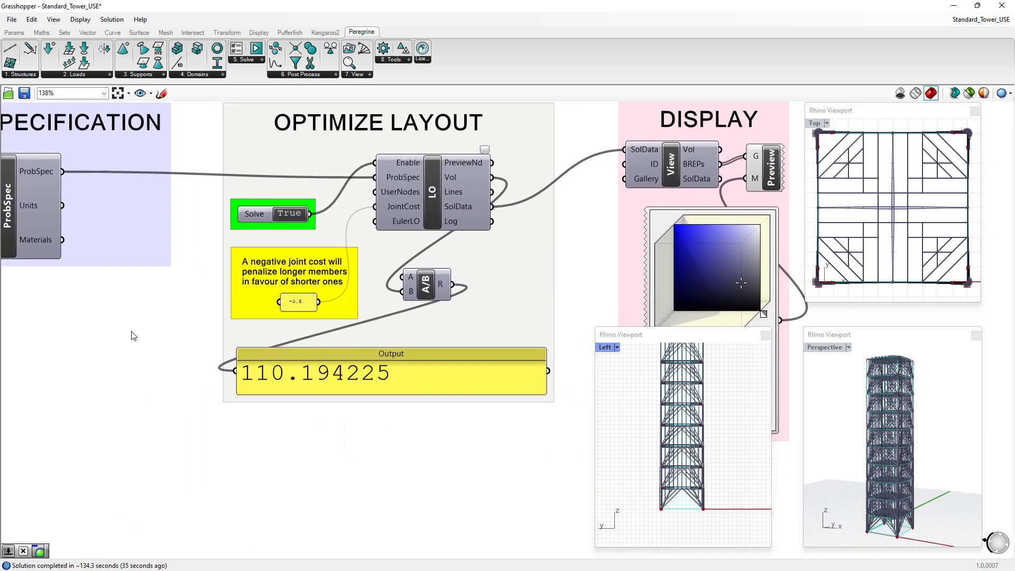
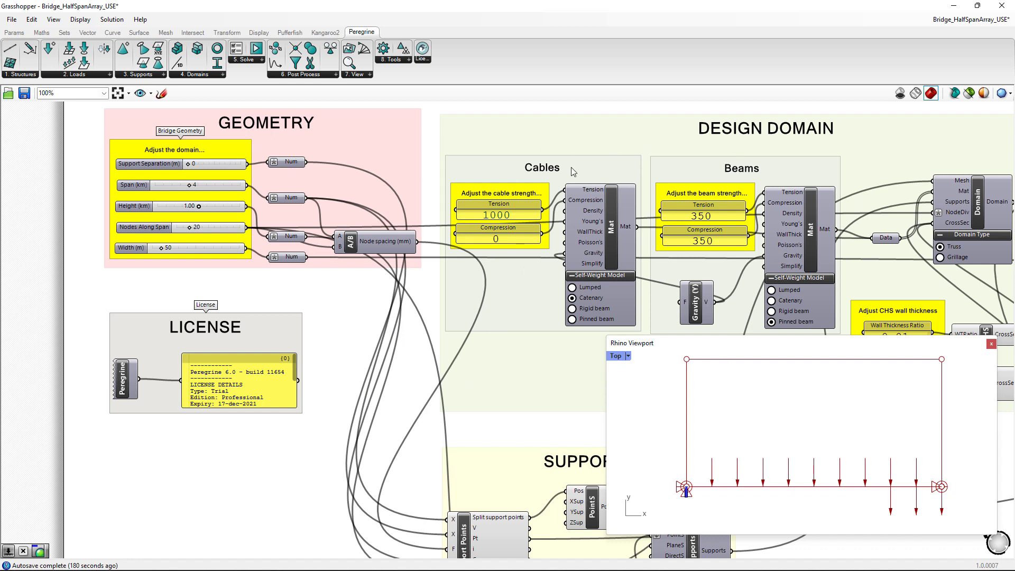
- Set the Optimize Layout toggle to True to run the layout optimization of the bridge span
scroll(549, 246, "up", 1)
scroll(530, 236, "up", 2)
right_click_drag(570, 245, 366, 262)
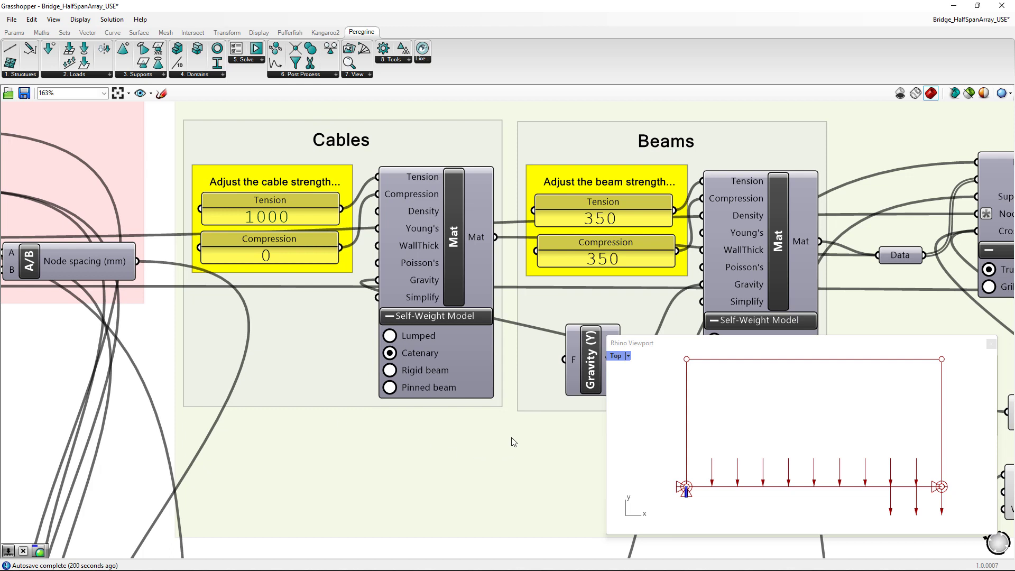
right_click_drag(513, 433, 181, 441)
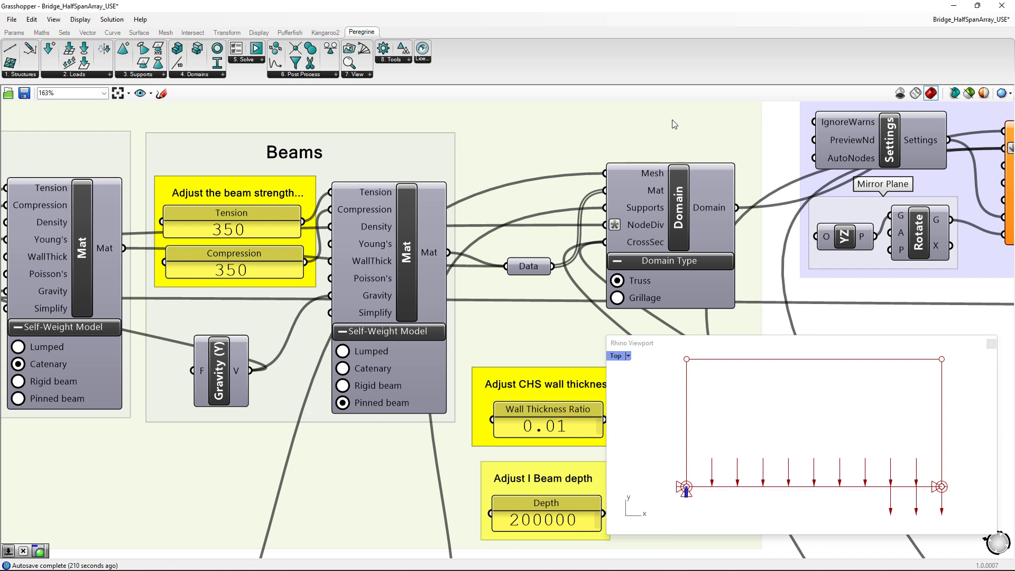
right_click_drag(604, 130, 1, 177)
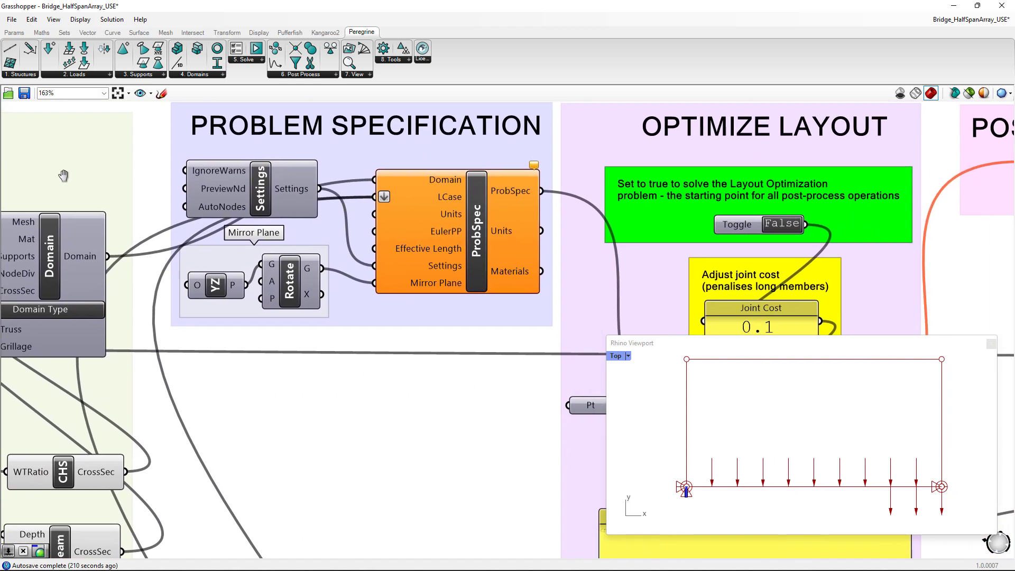
double_click(777, 224)
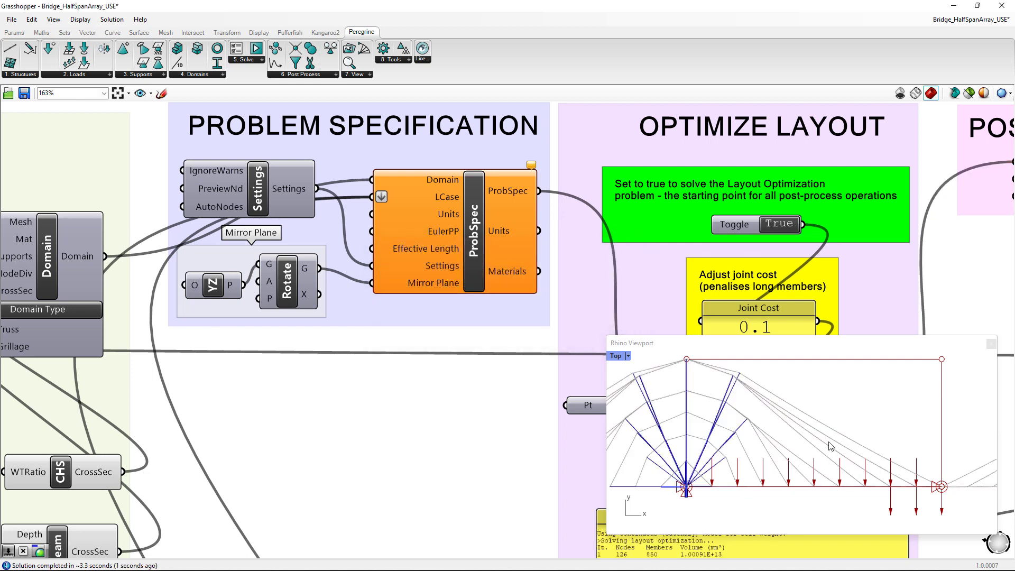
- Examine the optimized bridge form in the Rhino viewport and the volume iterations in the Optimize Layout output
scroll(832, 445, "down", 3)
mouse_move(732, 482)
right_mouse_down()
mouse_move(915, 488)
mouse_move(740, 491)
right_mouse_up()
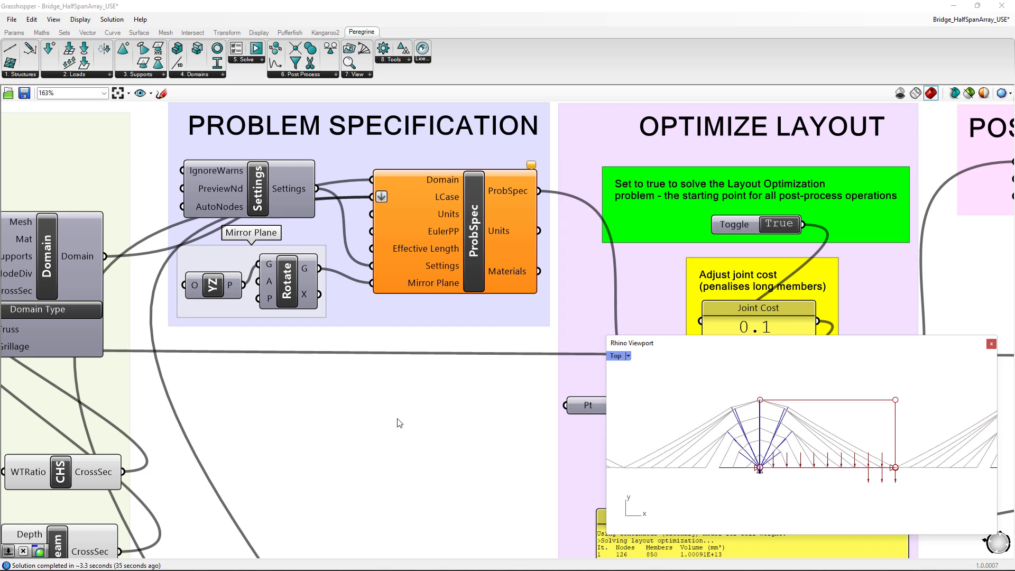
right_click_drag(378, 503, 159, 268)
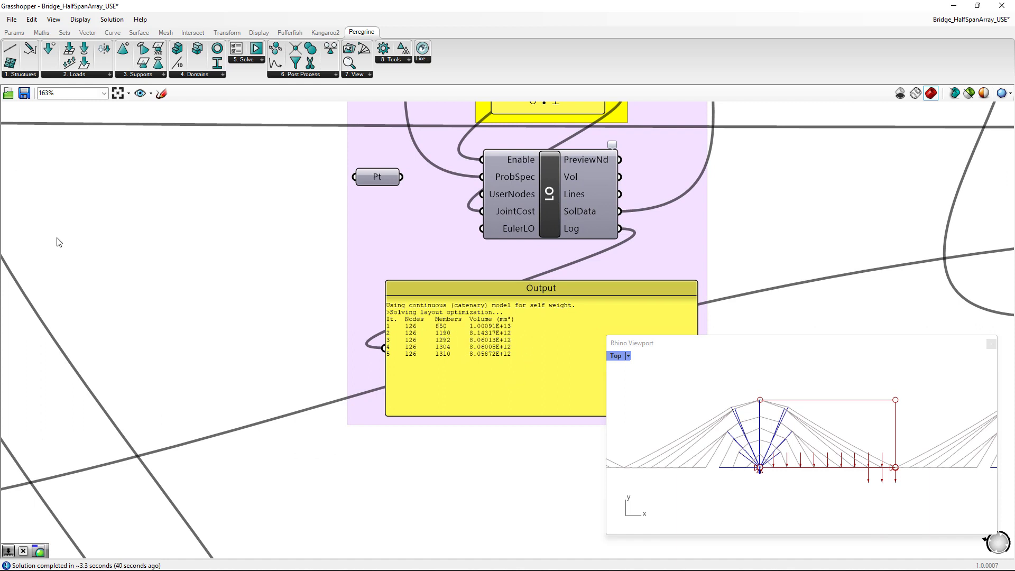
- Set the tension strength of the cable material to 2000 to rerun the bridge optimization
right_click_drag(47, 212, 852, 347)
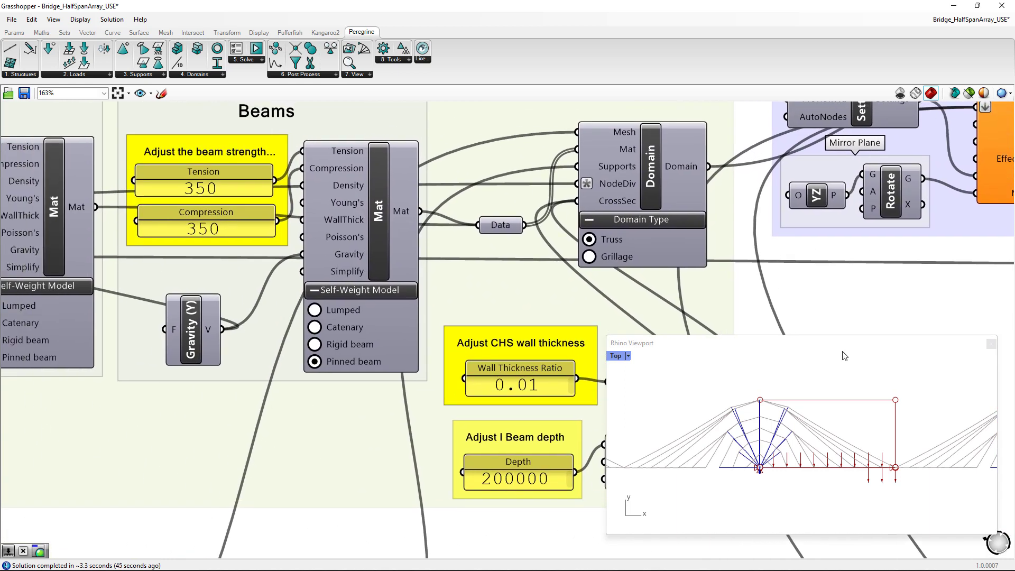
right_click_drag(112, 453, 430, 477)
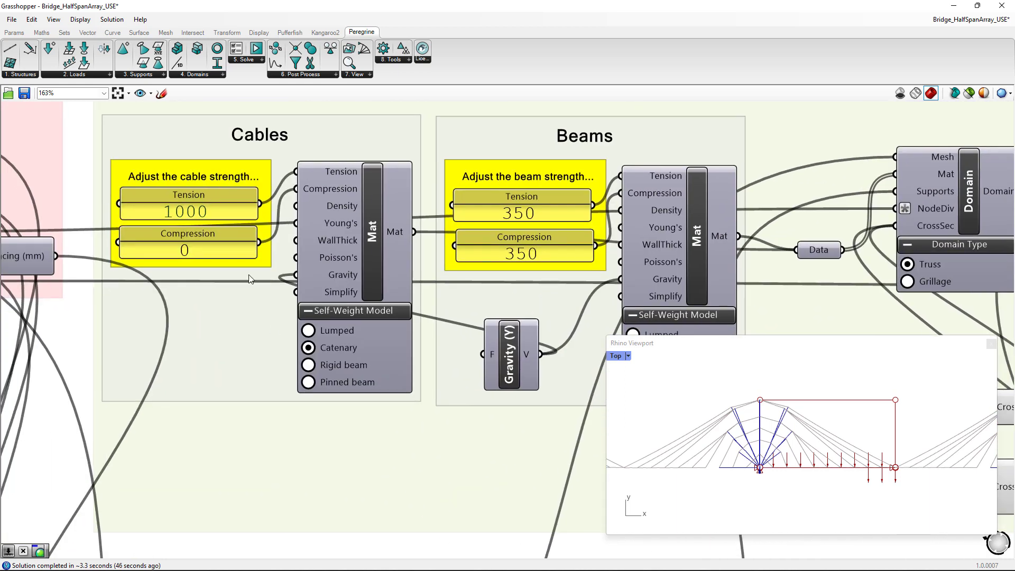
double_click(176, 212)
left_click(107, 156)
type("2")
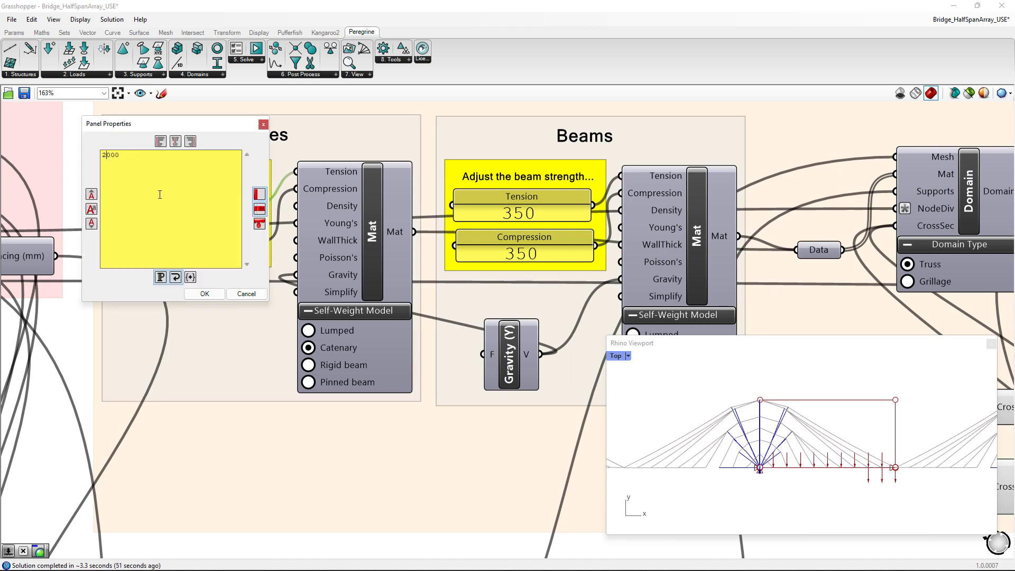
left_click(205, 293)
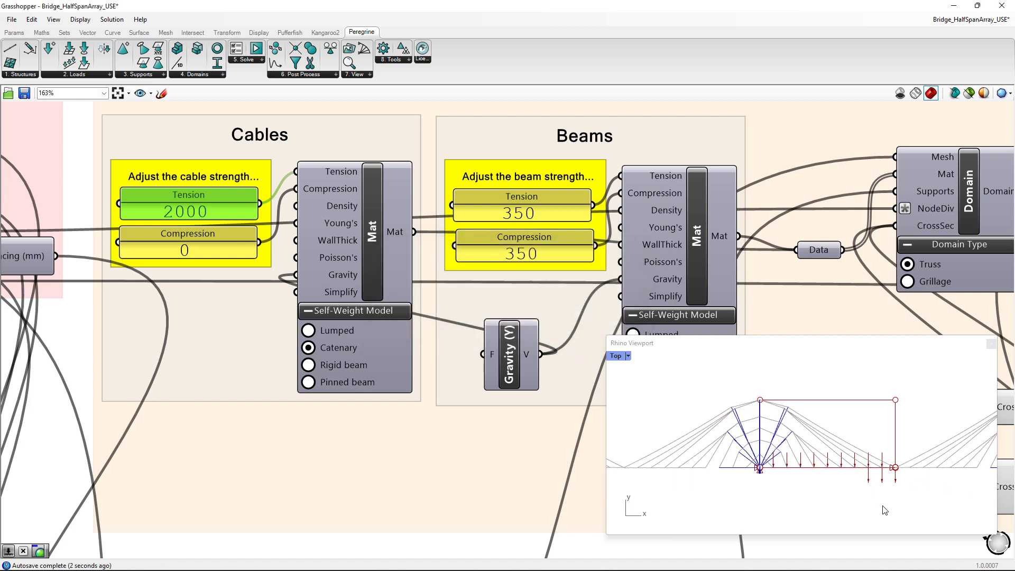
- Inspect the bridge layout re-optimized for stronger cables across adjacent spans, and check its volume in the output log
scroll(819, 500, "up", 5)
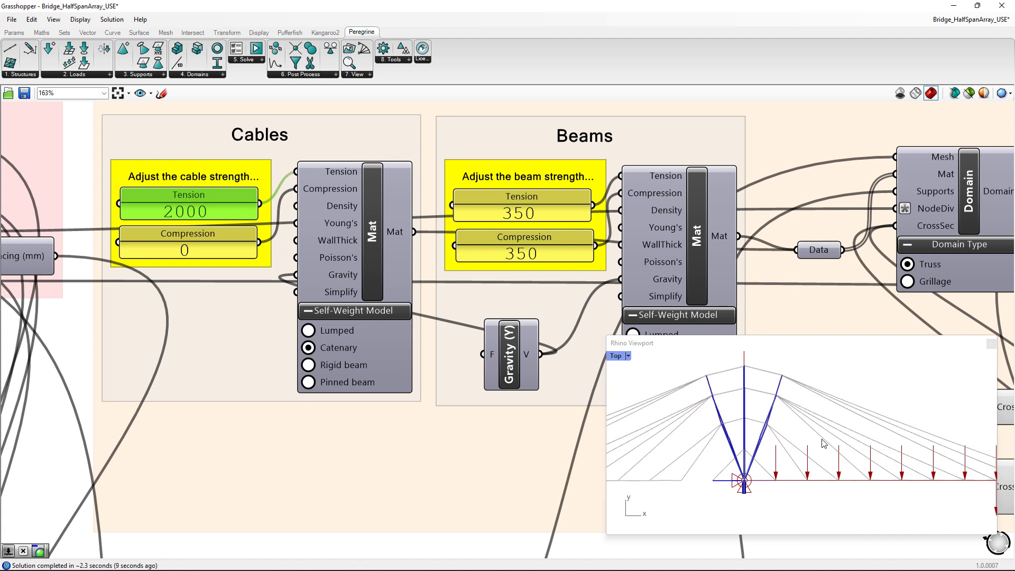
scroll(818, 491, "down", 4)
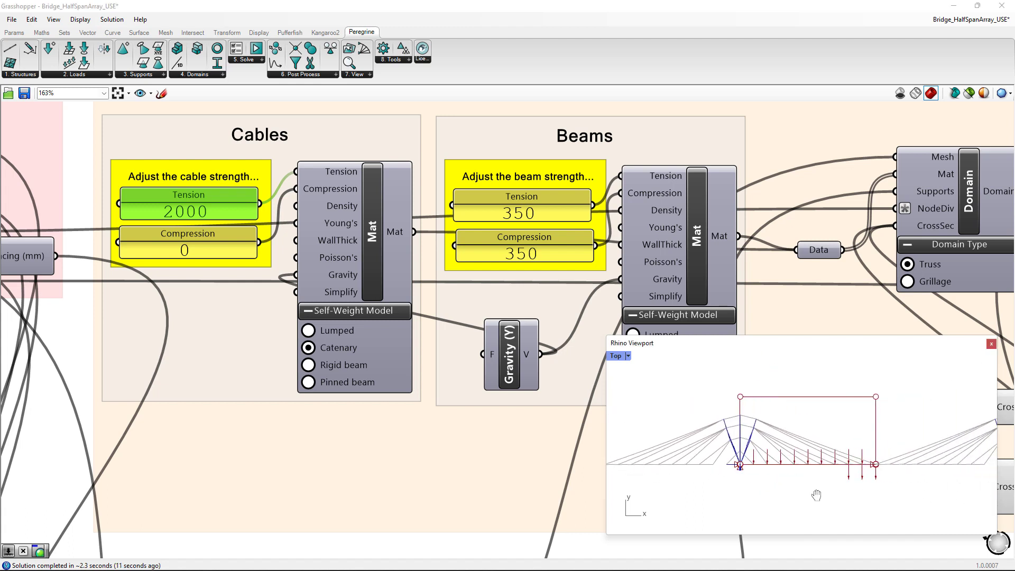
right_click_drag(816, 495, 734, 499)
right_click_drag(492, 427, 26, 433)
right_click_drag(595, 312, 118, 293)
right_click_drag(384, 451, 128, 276)
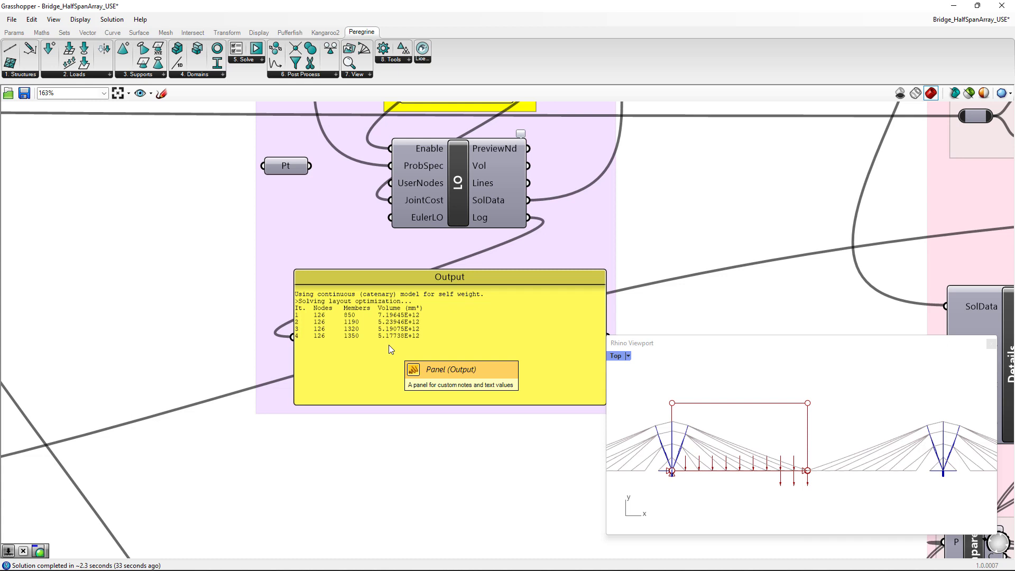
- Set the height of the bridge's design domain to 0.5 km in the geometry group
right_click_drag(217, 321, 671, 338)
right_click_drag(16, 428, 586, 431)
right_click_drag(127, 318, 501, 455)
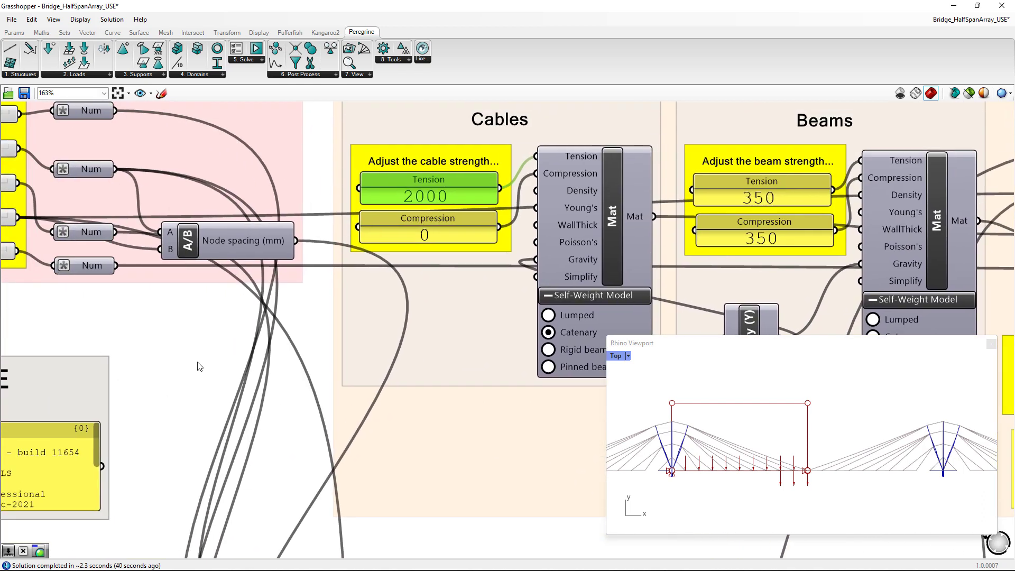
right_click_drag(77, 314, 497, 385)
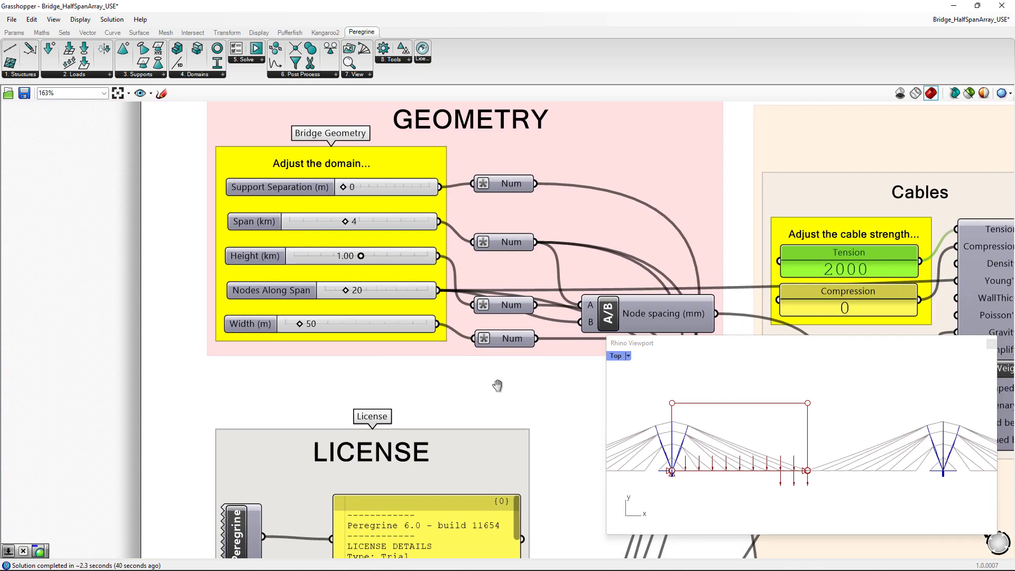
double_click(357, 256)
type("0.5")
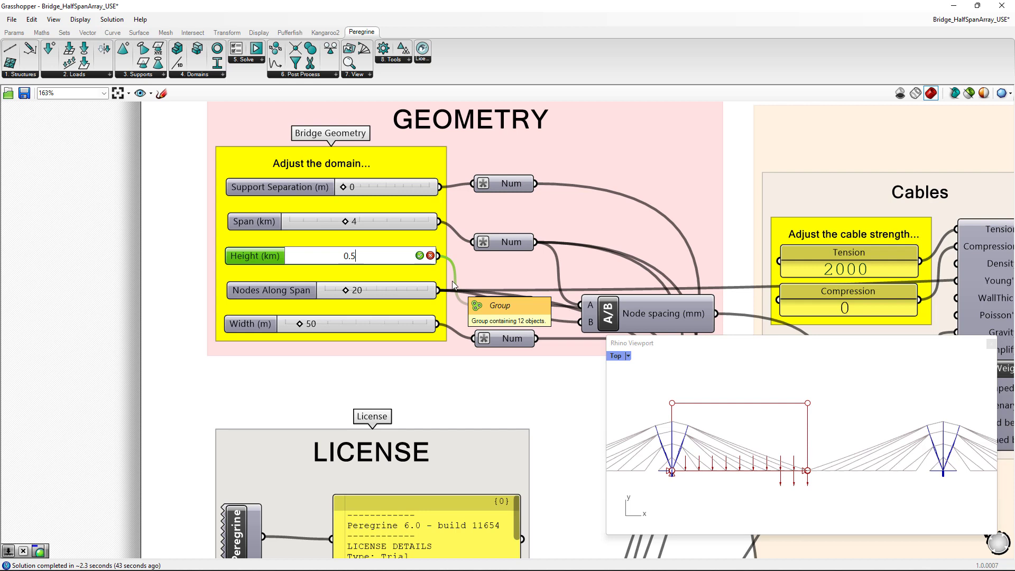
key("Return")
double_click(359, 256)
type("0.5")
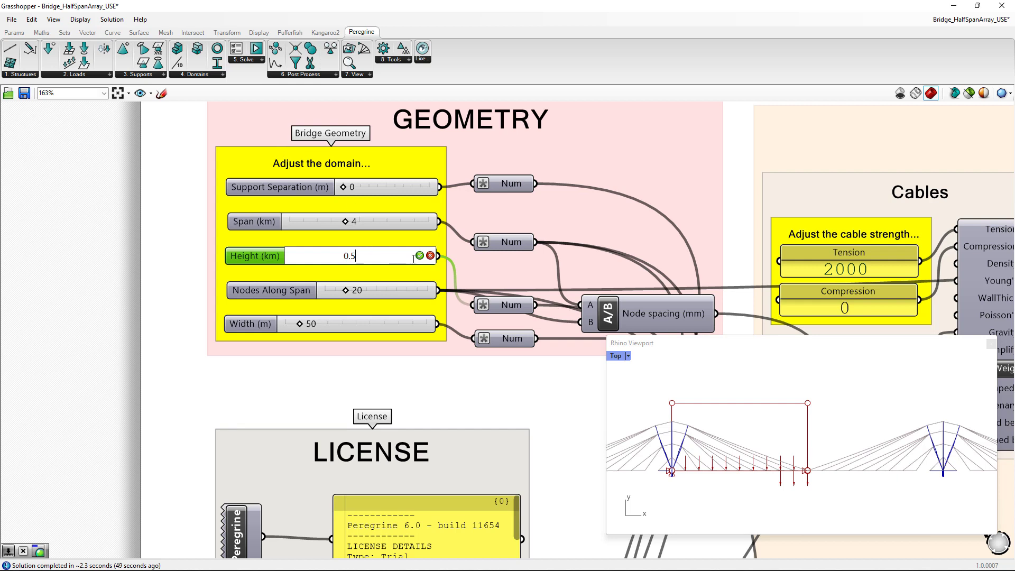
left_click(419, 255)
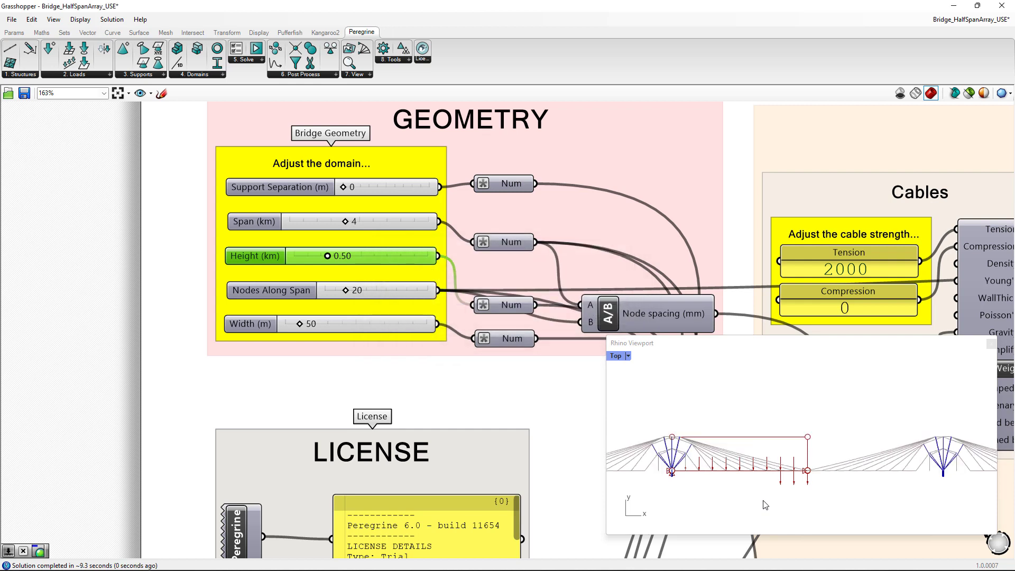
- Inspect the pylon and cable layout for the reduced domain height and check its volume in the optimization output
scroll(685, 470, "up", 2)
right_click_drag(685, 469, 786, 485)
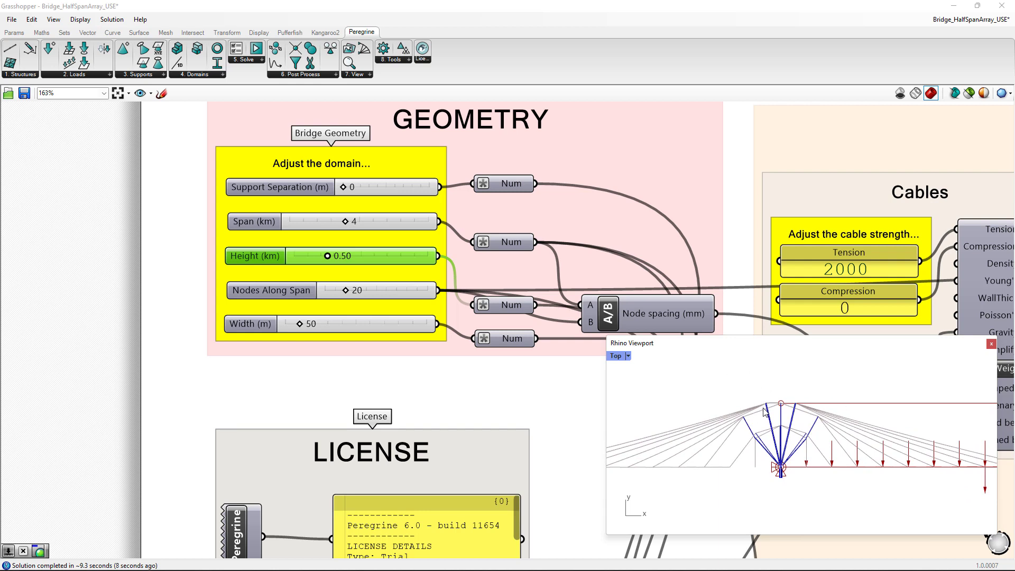
right_click_drag(777, 125, 71, 172)
right_click_drag(784, 211, 88, 186)
right_click_drag(818, 244, 408, 125)
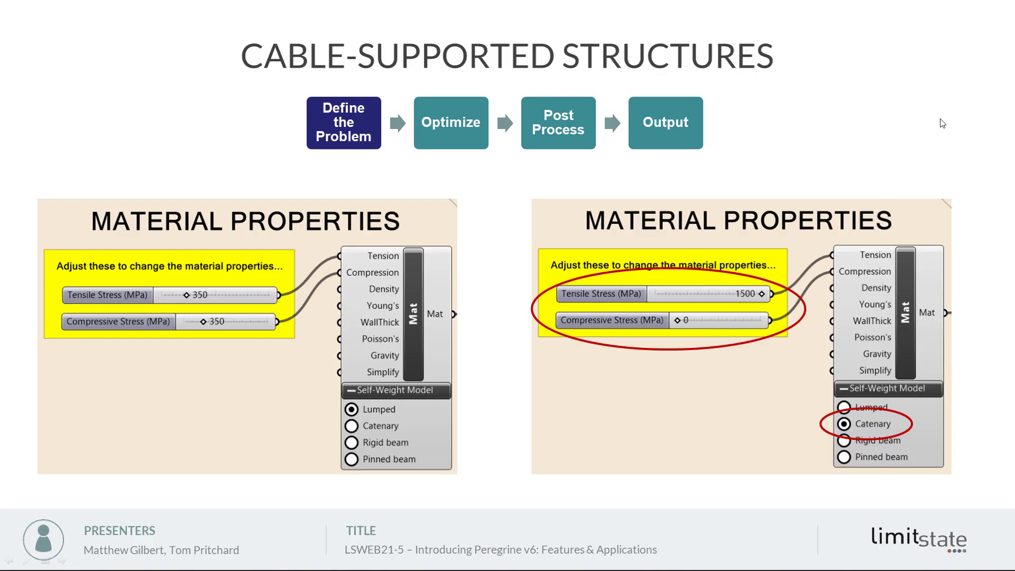
left_click(941, 120)
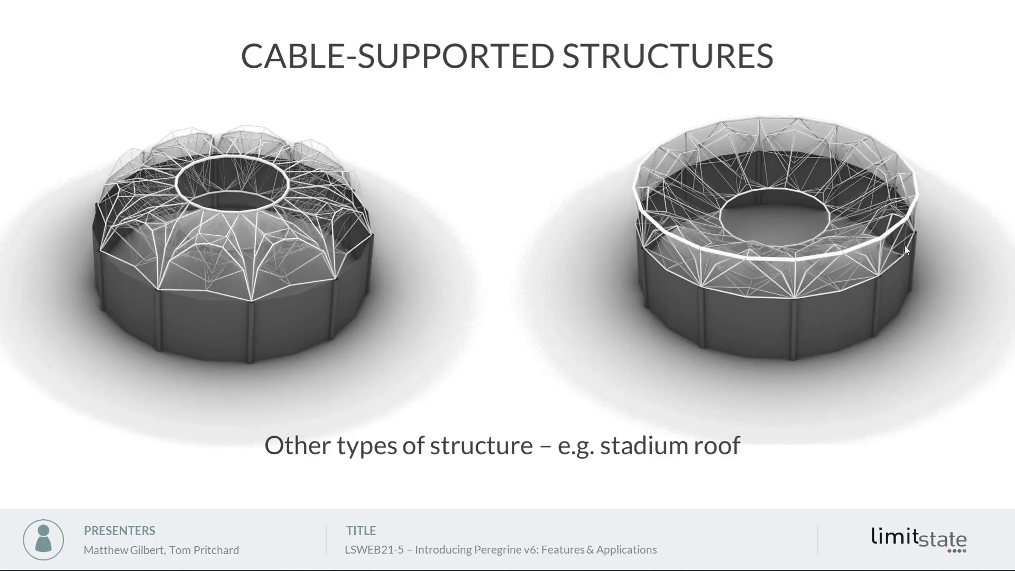
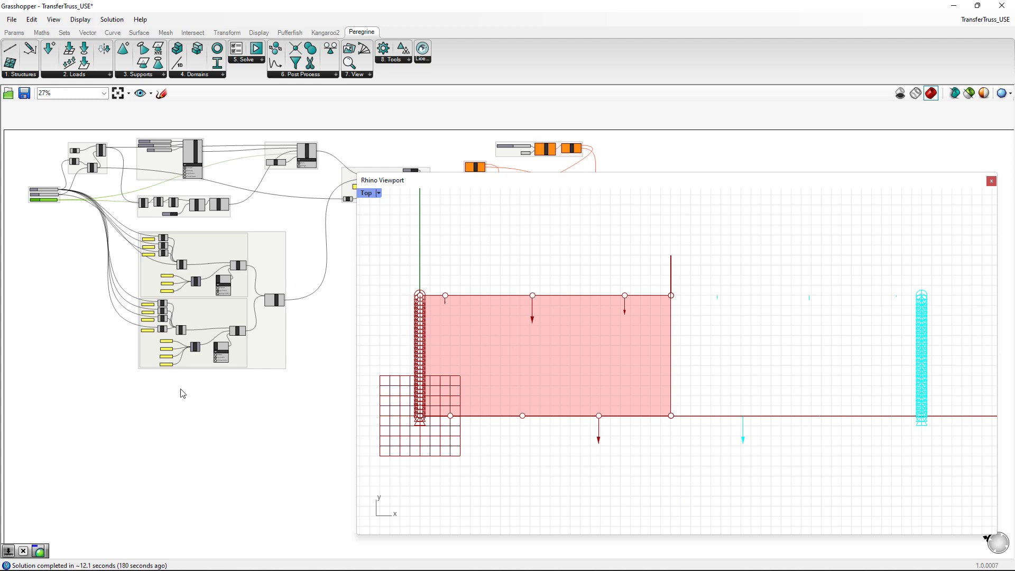
- Examine the problem specification's load case, metre units and mirror plane connections in the Setup / Solve group
scroll(99, 236, "up", 5)
right_click_drag(225, 222, 89, 305)
scroll(267, 178, "down", 3)
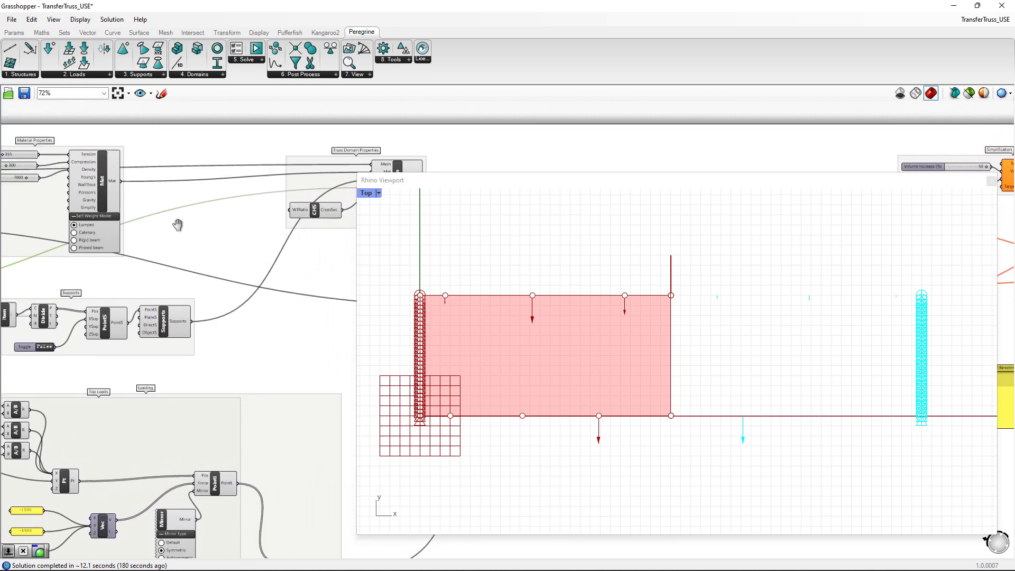
right_click_drag(181, 227, 61, 295)
right_click_drag(151, 349, 135, 208)
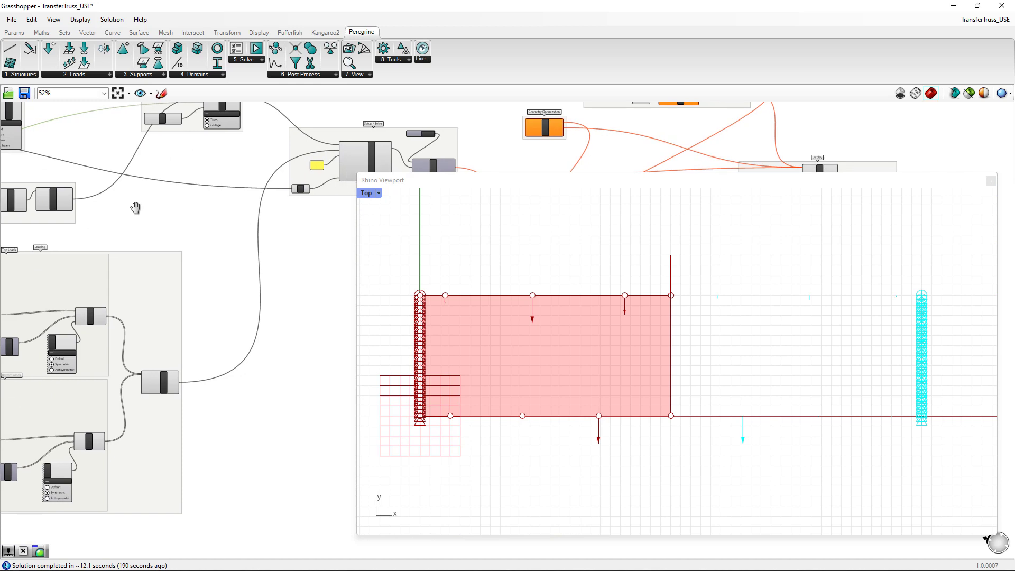
scroll(285, 165, "up", 3)
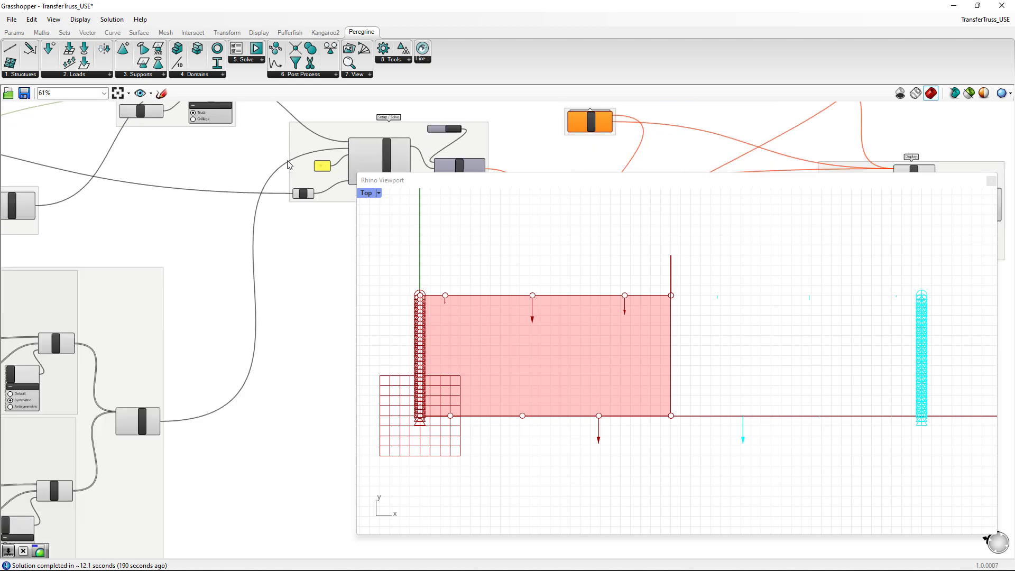
right_click_drag(290, 224, 199, 256)
scroll(211, 256, "up", 3)
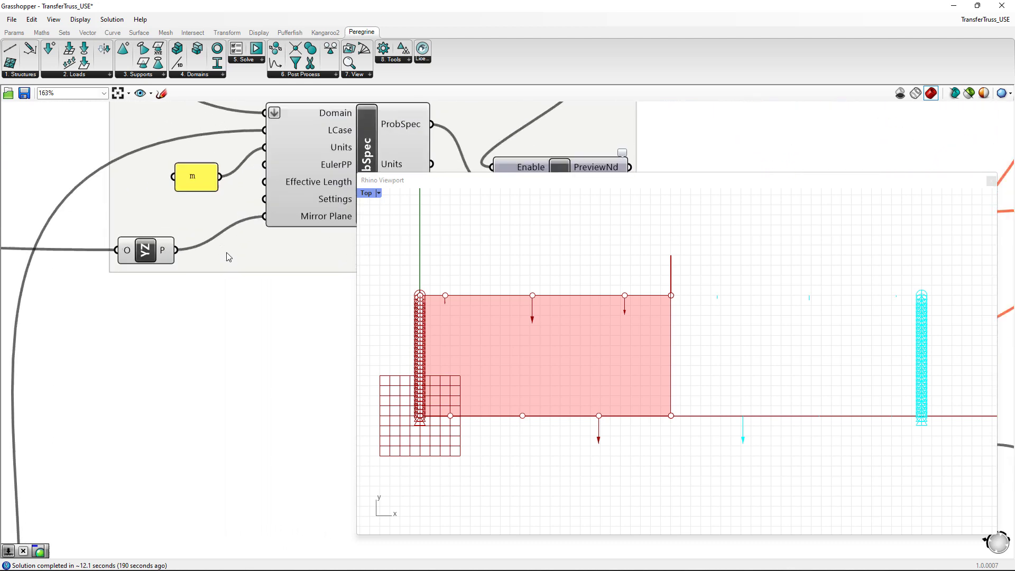
right_click_drag(267, 276, 218, 284)
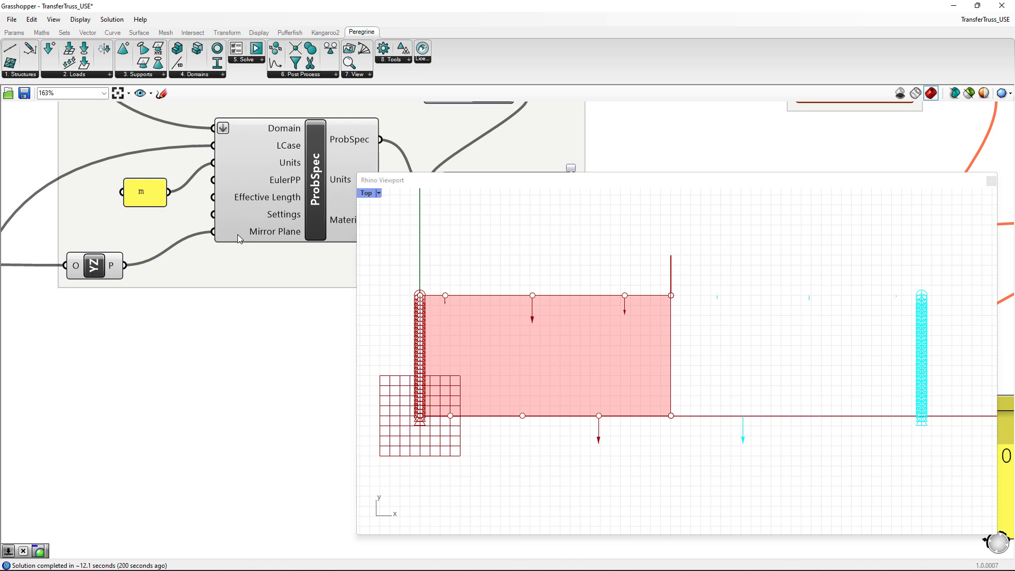
scroll(214, 387, "down", 5)
- Examine the force values and symmetric mirror types of the point loads in the Top Loads and Bottom Loads groups
right_click_drag(118, 475, 315, 276)
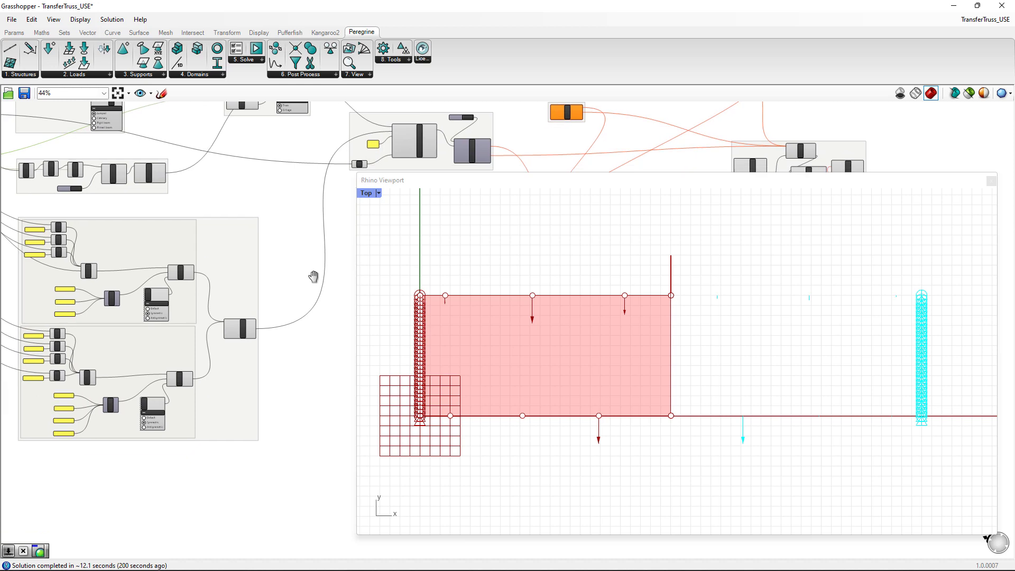
right_click_drag(105, 339, 162, 307)
scroll(163, 307, "up", 3)
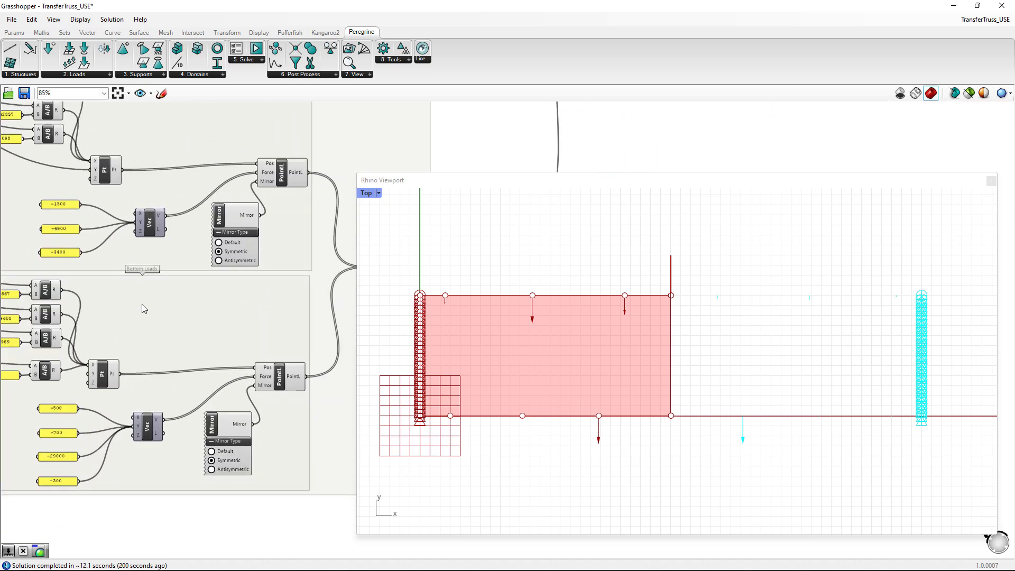
right_click_drag(234, 228, 228, 272)
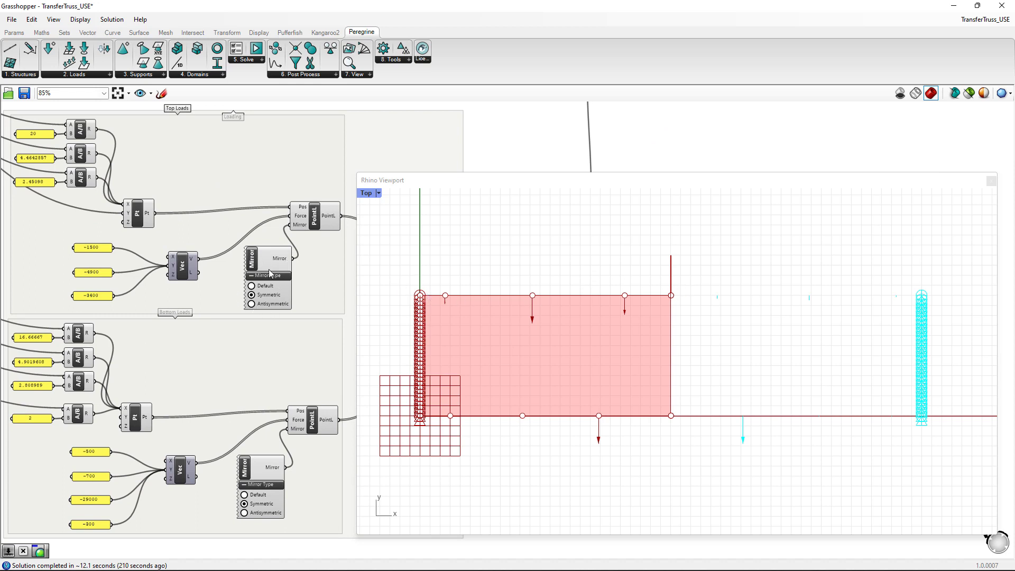
scroll(260, 299, "up", 2)
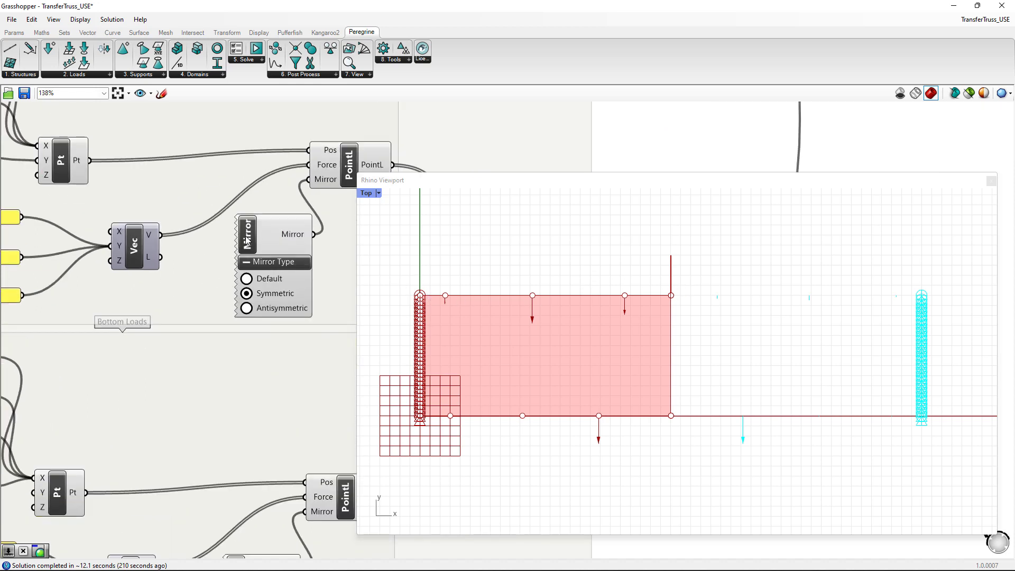
scroll(254, 344, "down", 2)
right_click_drag(253, 424, 270, 288)
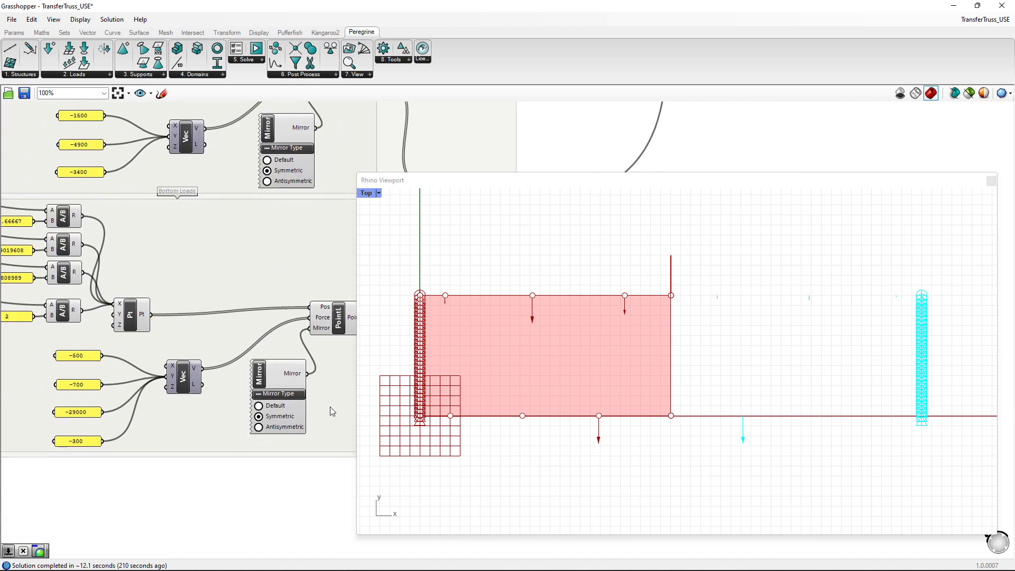
scroll(287, 409, "up", 2)
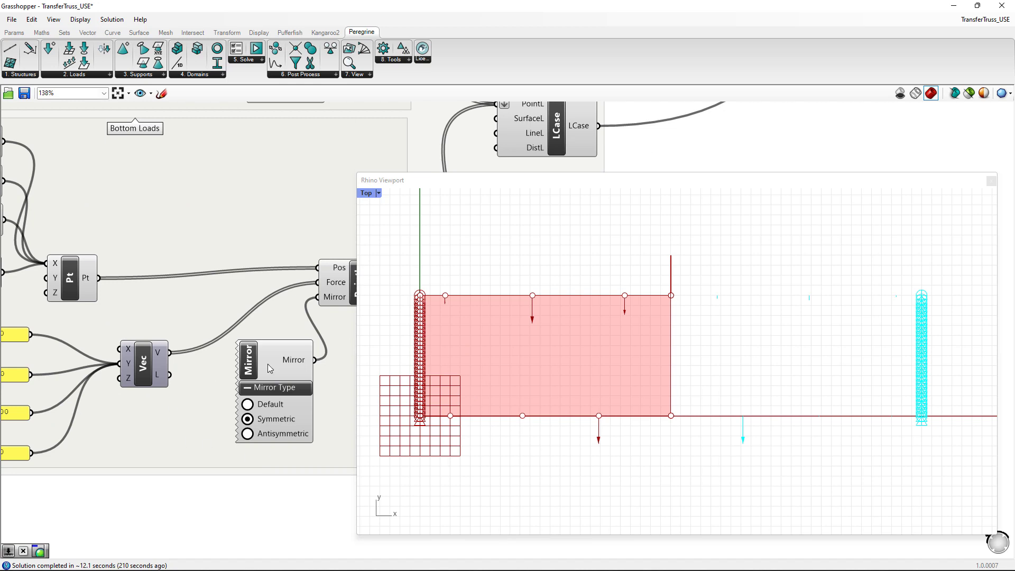
scroll(239, 355, "down", 3)
- Enable the layout optimization (LO) solve with its toggle set to True and check the percentage volume difference of the benchmark
right_click_drag(318, 181, 49, 310)
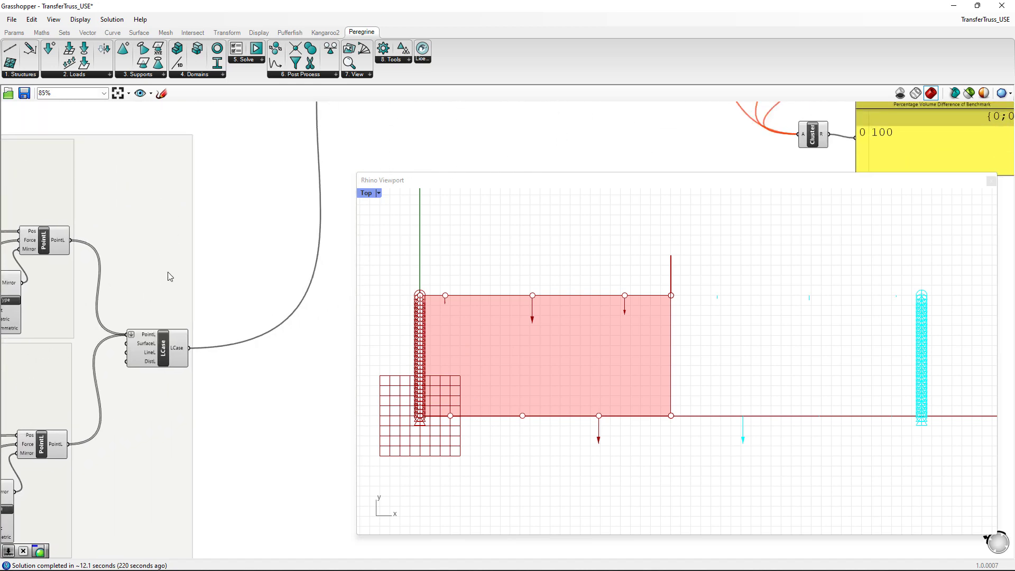
right_click_drag(268, 224, 166, 260)
right_click_drag(296, 172, 109, 294)
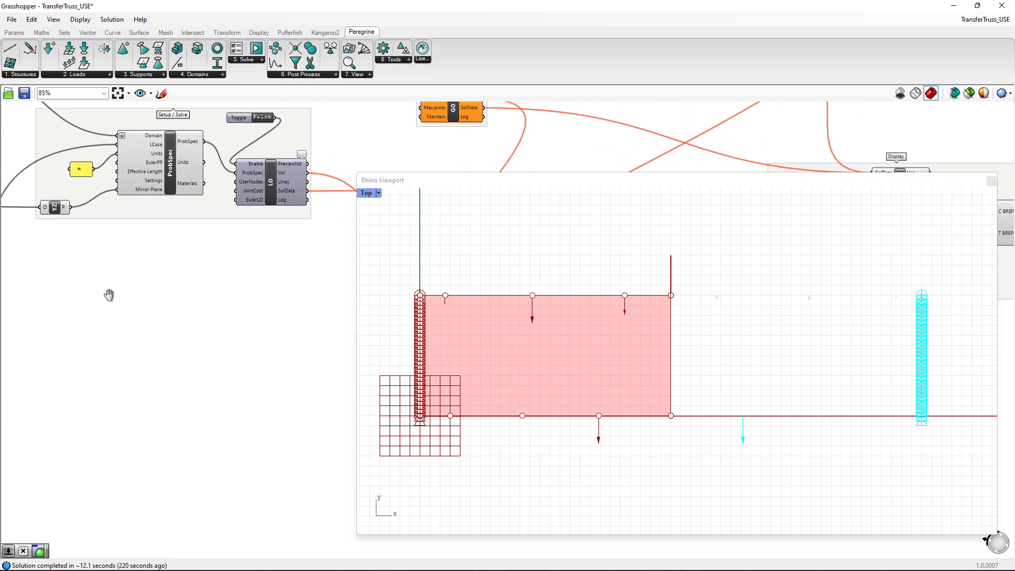
right_click_drag(273, 247, 87, 377)
left_click(78, 251)
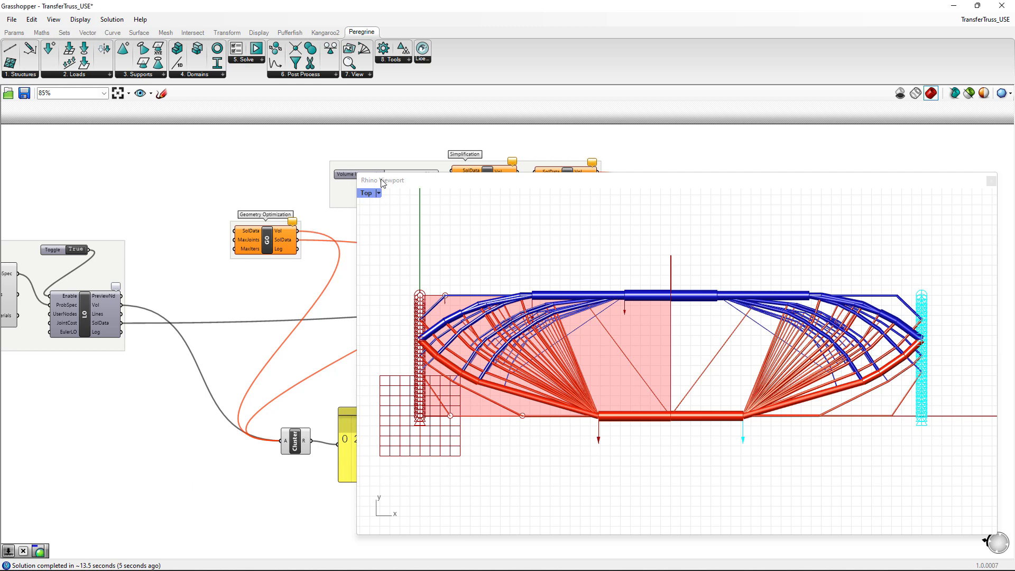
left_click(76, 249)
scroll(235, 375, "up", 5)
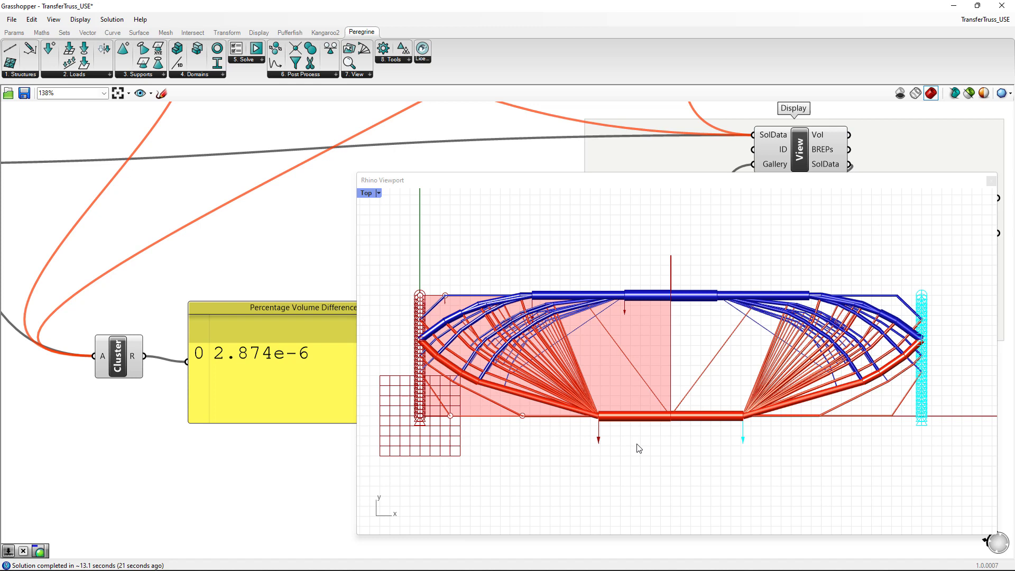
scroll(184, 360, "down", 3)
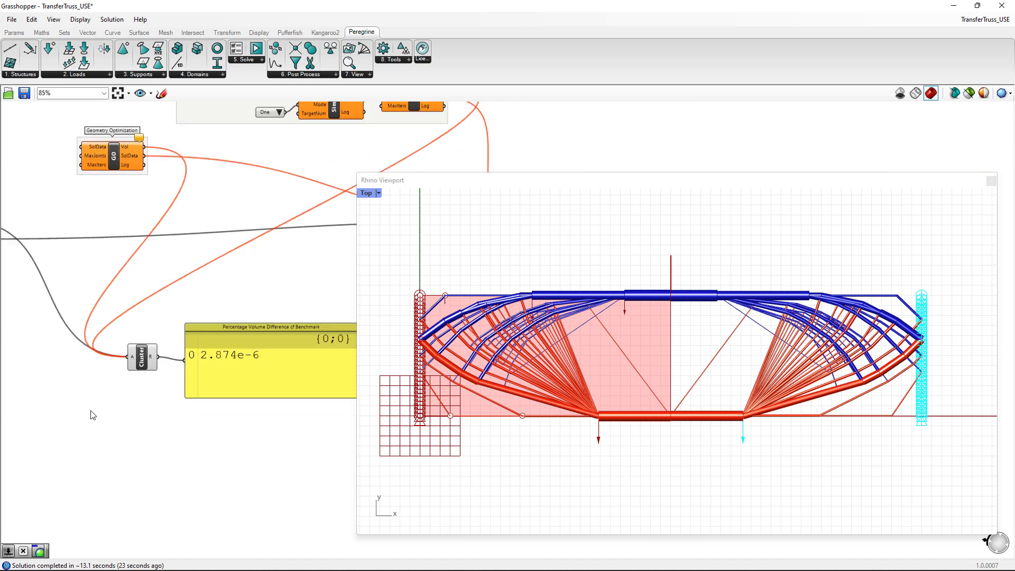
- Set the truss Complexity input to 15 to rerun the layout optimization
right_click_drag(92, 411, 276, 392)
scroll(112, 419, "down", 3)
right_click_drag(87, 427, 245, 379)
right_click_drag(49, 277, 271, 256)
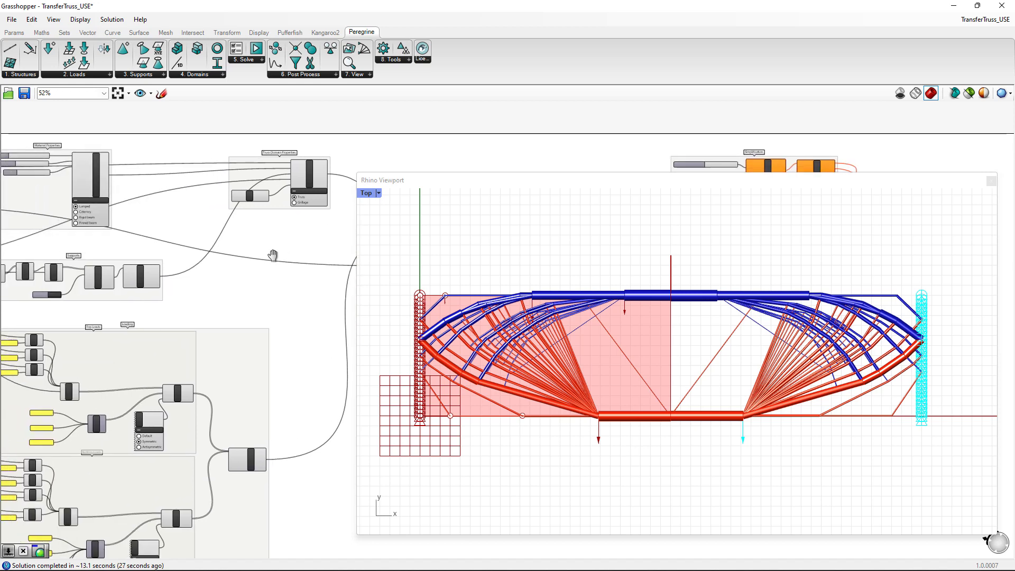
right_click_drag(148, 222, 253, 252)
scroll(124, 254, "up", 3)
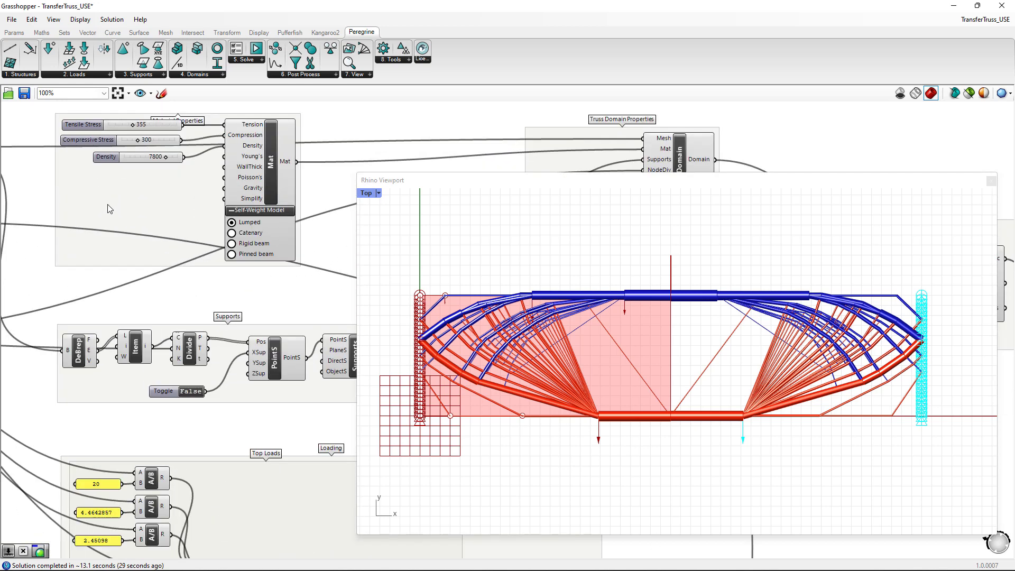
right_click_drag(215, 292, 351, 241)
right_click_drag(67, 246, 133, 256)
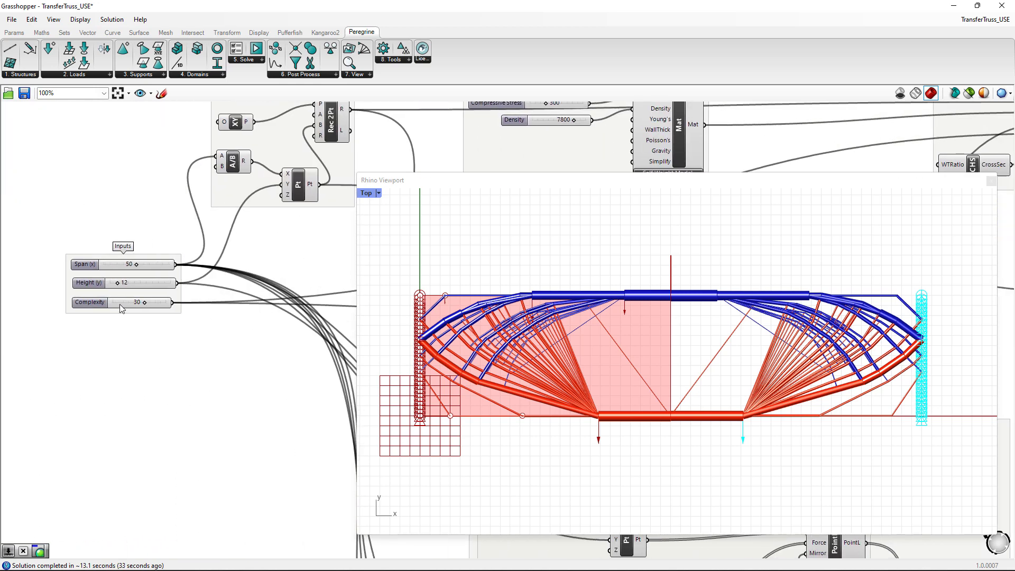
scroll(125, 309, "up", 2)
double_click(148, 301)
type("15")
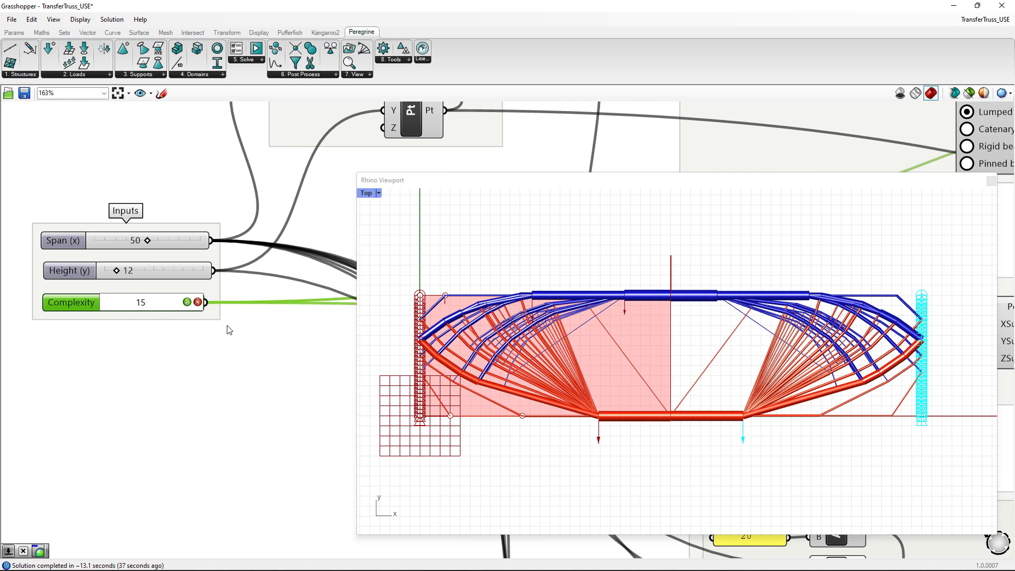
left_click(186, 302)
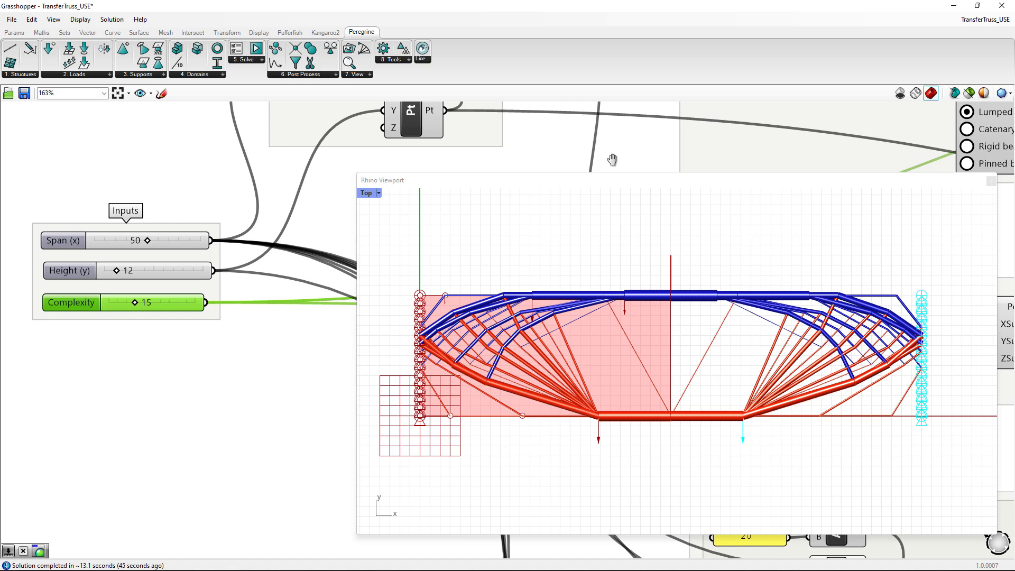
- Check the percentage volume difference of the benchmark for the coarser truss layout
right_click_drag(612, 159, 144, 200)
scroll(232, 293, "down", 3)
right_click_drag(781, 154, 34, 178)
right_click_drag(275, 466, 0, 382)
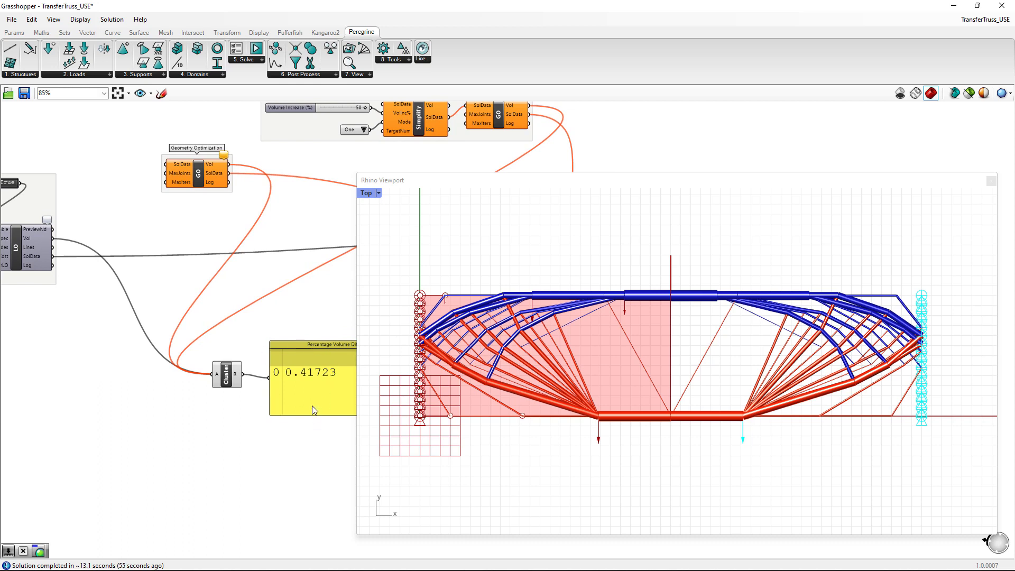
right_click_drag(305, 463, 249, 448)
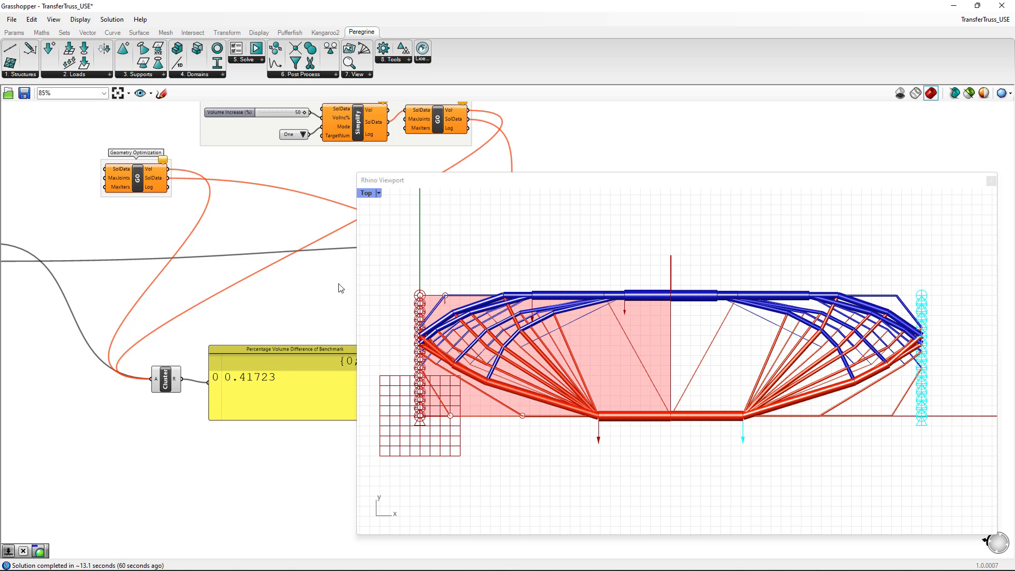
right_click_drag(255, 193, 235, 277)
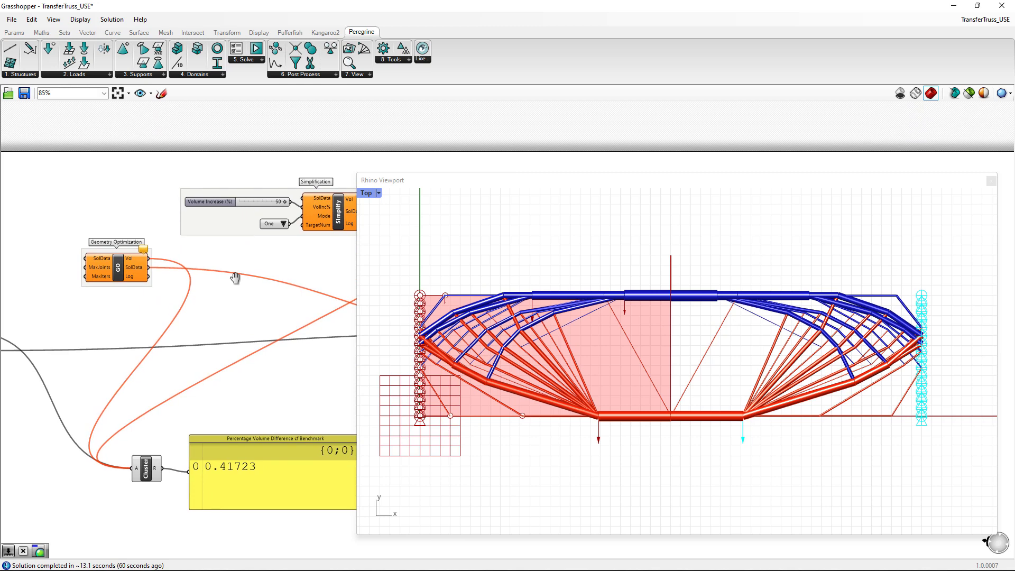
- Shrink the floating Rhino viewport and connect the LO component's SolData output to the Geometry Optimization component's SolData input
left_click(359, 177)
left_click_drag(365, 183, 442, 284)
right_click_drag(218, 294, 418, 261)
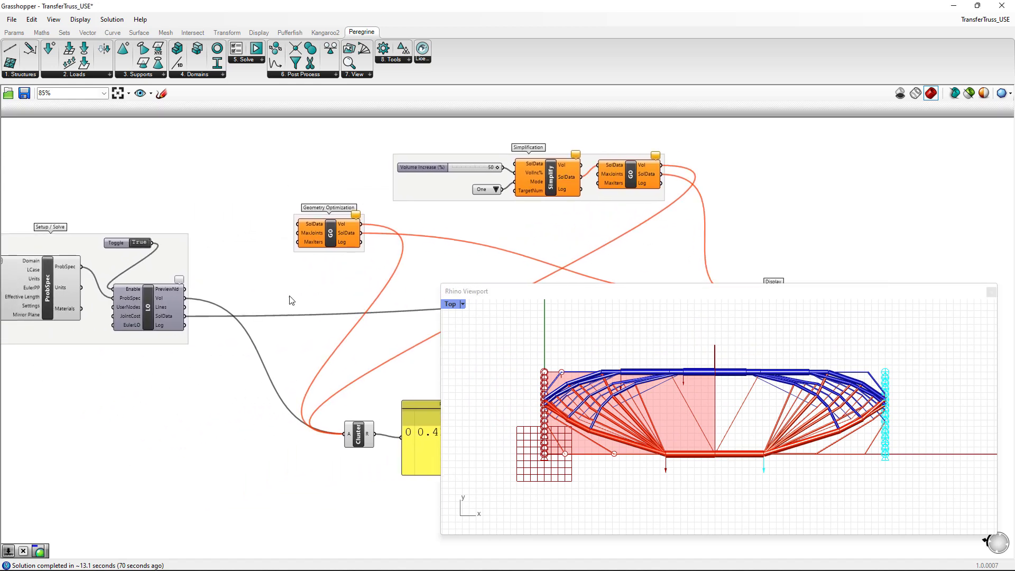
right_click_drag(290, 299, 263, 296)
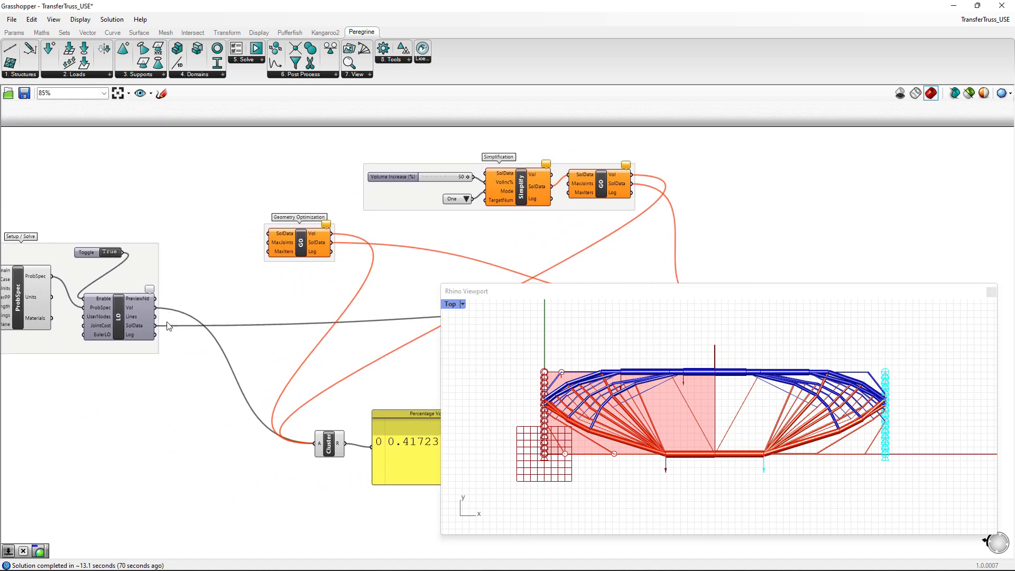
left_click_drag(155, 326, 267, 233)
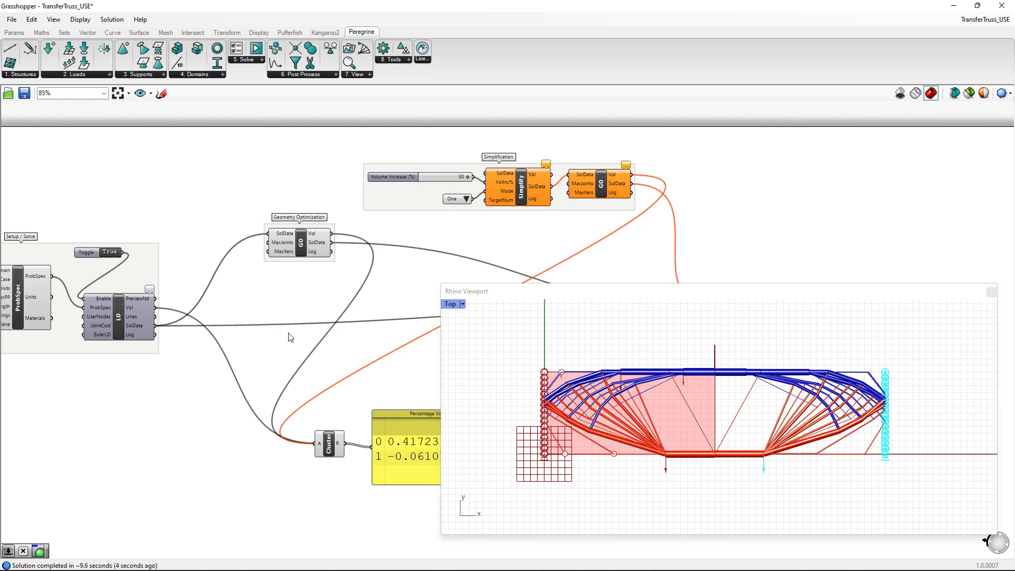
- Compare the layout-optimized and geometry-optimized trusses in the viewport's solution gallery
right_click_drag(274, 317, 172, 296)
scroll(672, 410, "down", 3)
scroll(672, 410, "down", 4)
right_click_drag(885, 416, 462, 444)
scroll(671, 461, "up", 3)
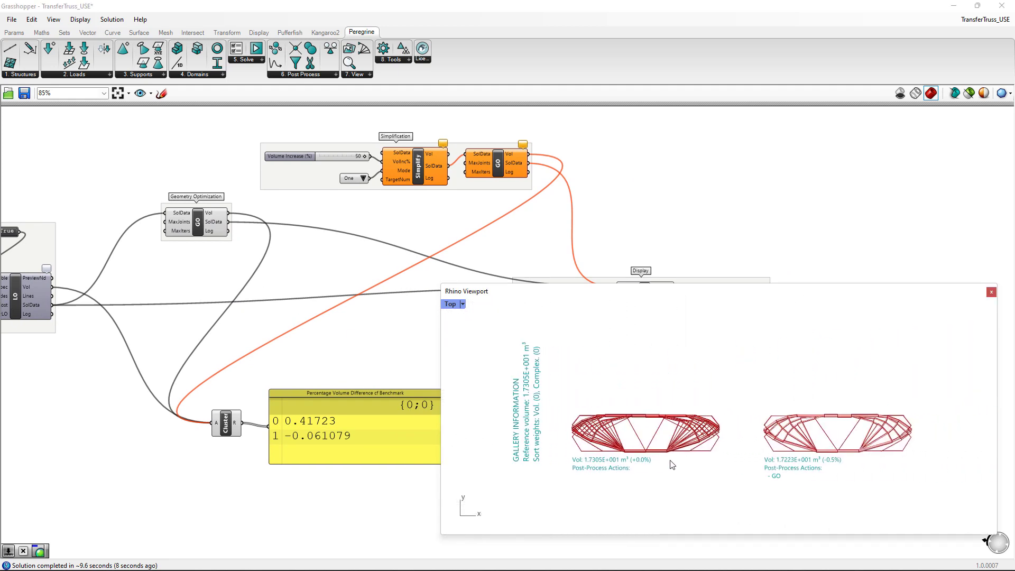
scroll(793, 470, "up", 2)
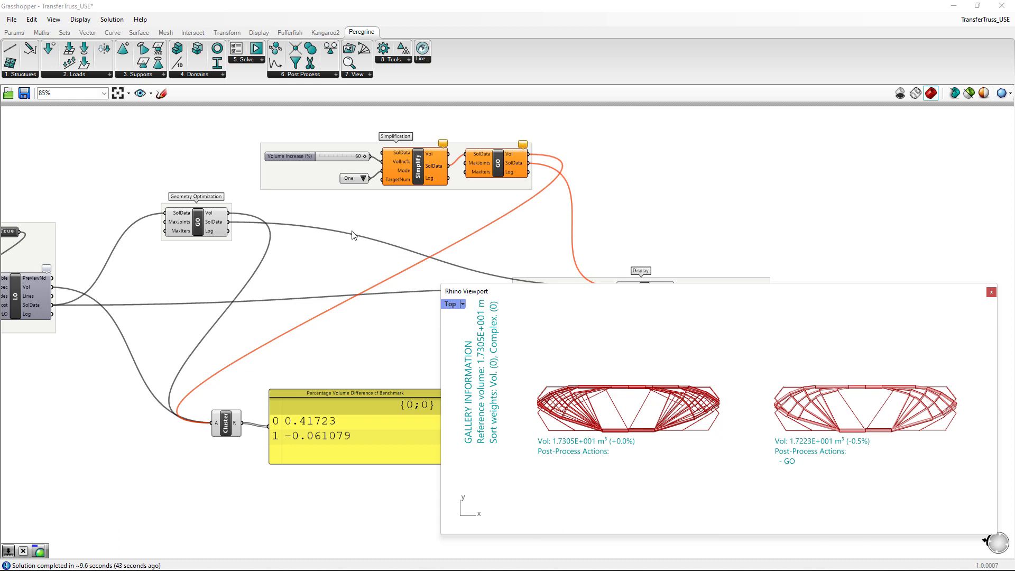
- Connect the Geometry Optimization component's SolData output to the Simplify component's SolData input
right_click_drag(406, 231, 330, 267)
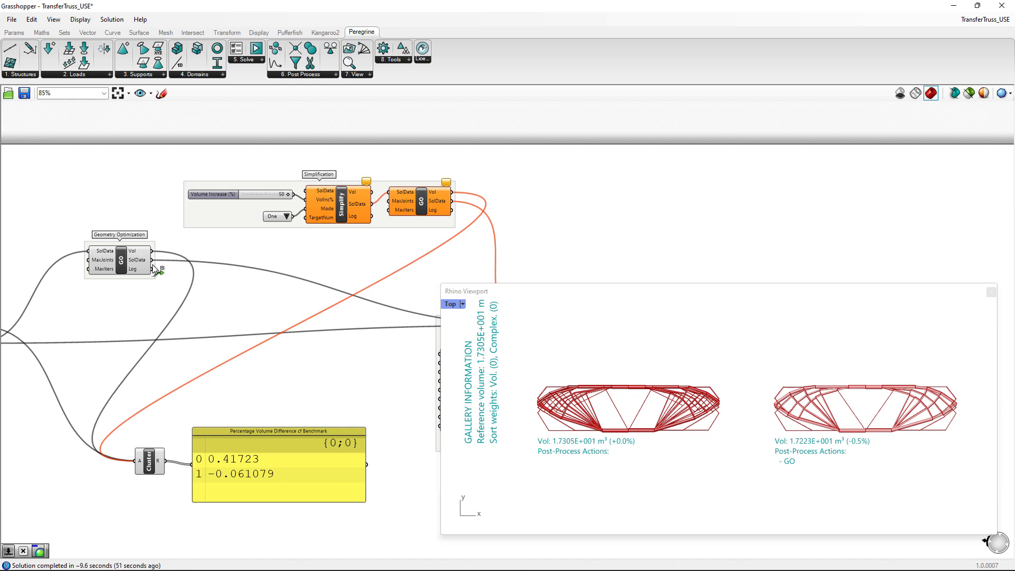
left_click_drag(153, 260, 310, 195)
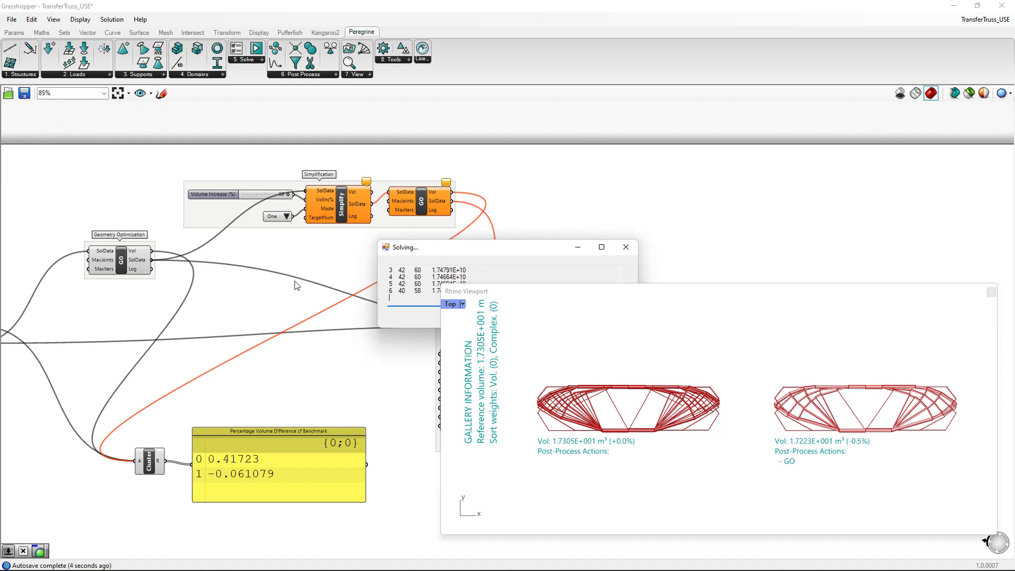
right_click_drag(750, 338, 754, 389)
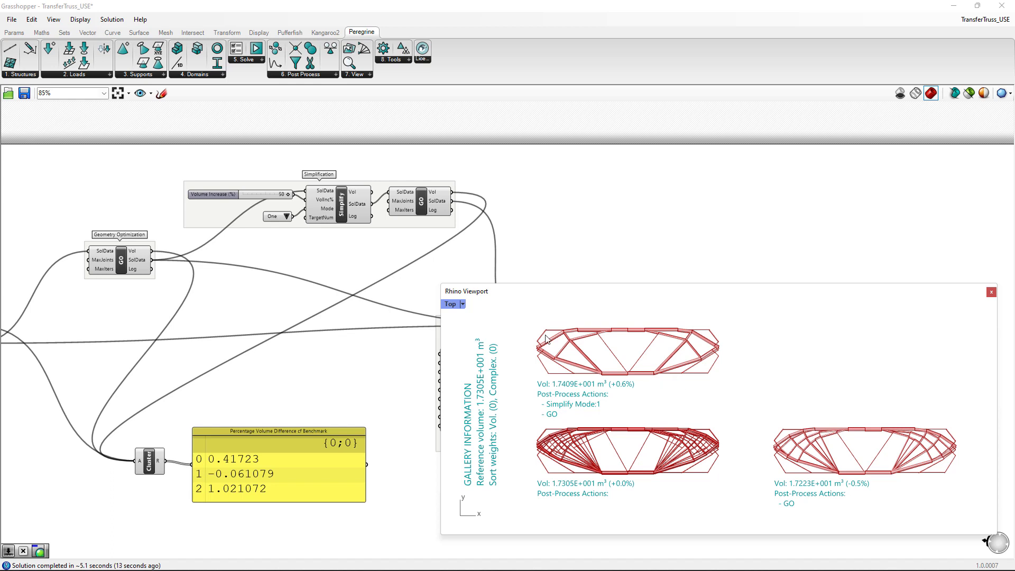
- Examine the Simplify component's volume increase and mode settings, and compare the simplified truss with the other gallery solutions
scroll(284, 185, "up", 3)
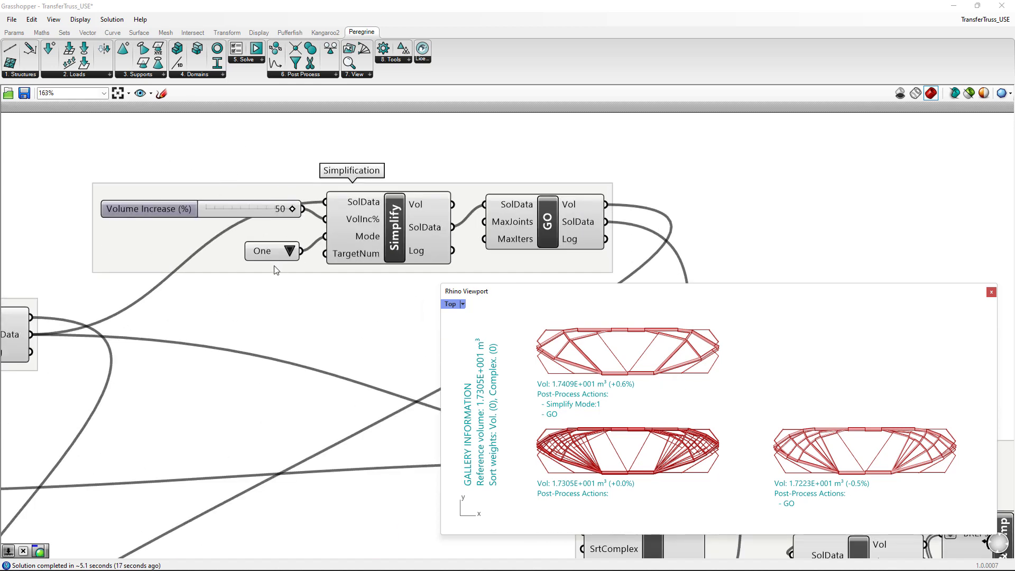
scroll(294, 287, "down", 2)
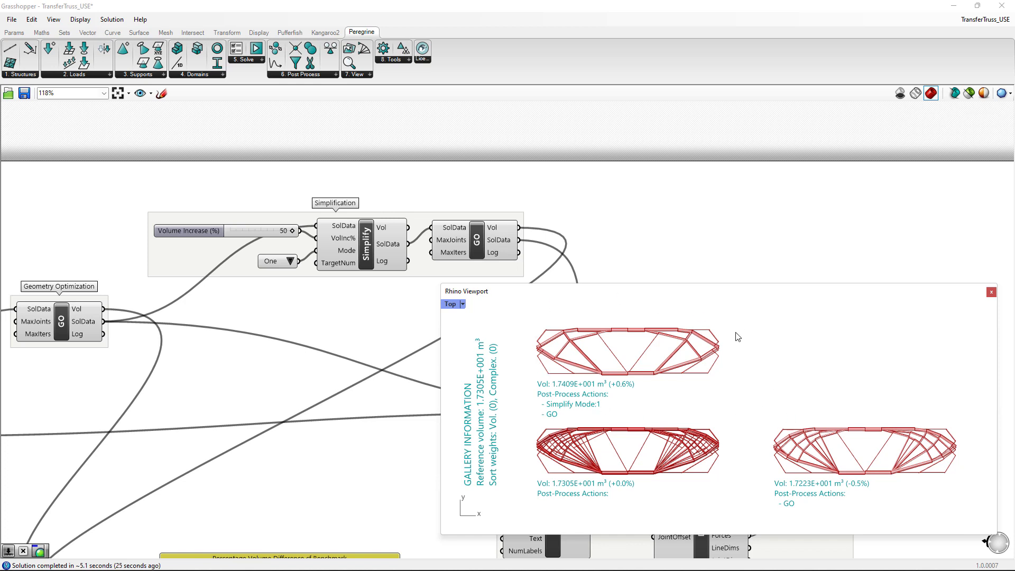
scroll(349, 442, "down", 1)
right_click_drag(295, 496, 321, 338)
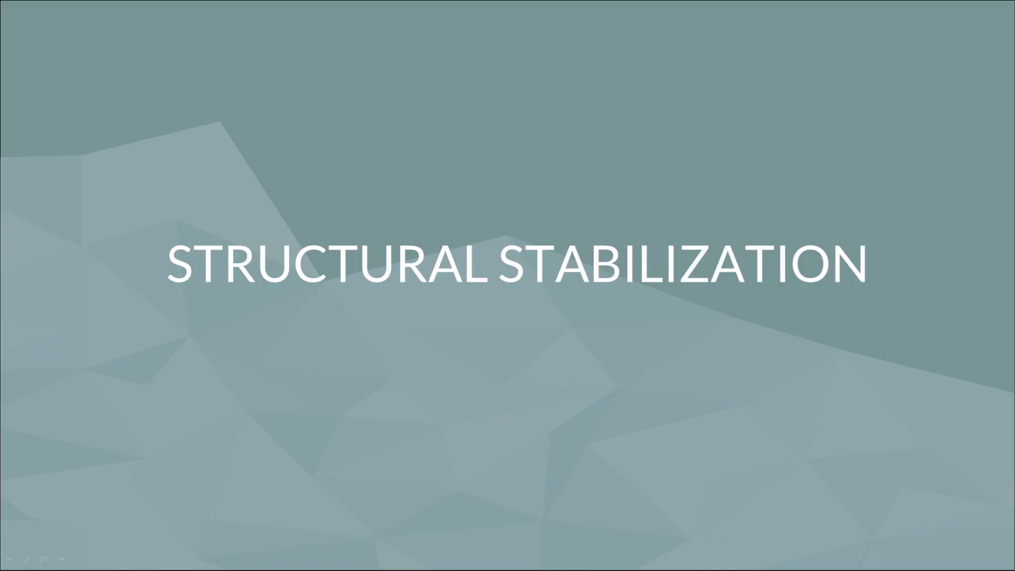
left_click(958, 164)
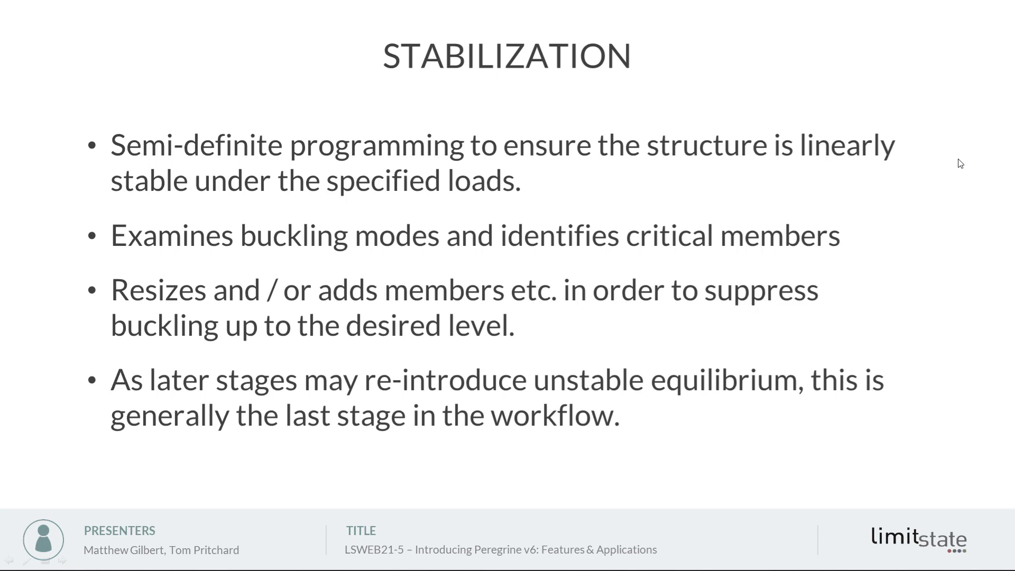
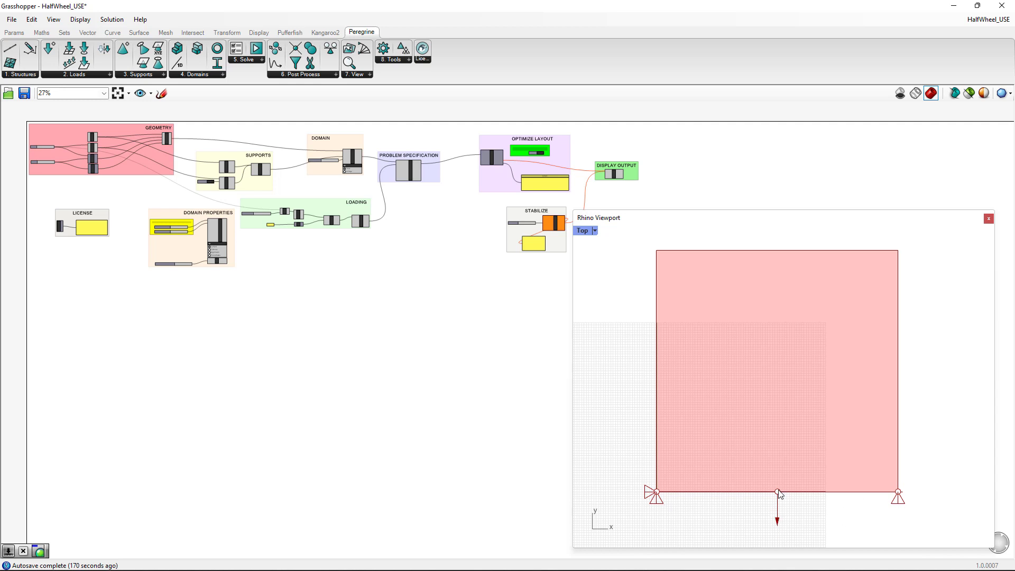
- Solve the half-wheel layout optimization by setting the Optimize Layout toggle to True
scroll(267, 227, "up", 6)
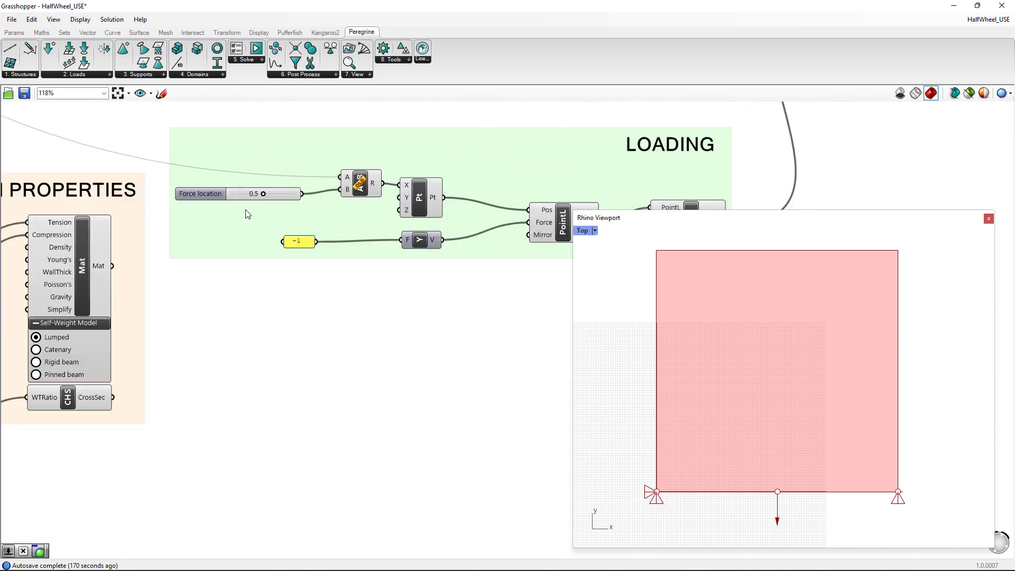
mouse_move(262, 194)
left_mouse_down()
mouse_move(282, 192)
mouse_move(245, 195)
mouse_move(265, 194)
left_mouse_up()
scroll(339, 296, "down", 4)
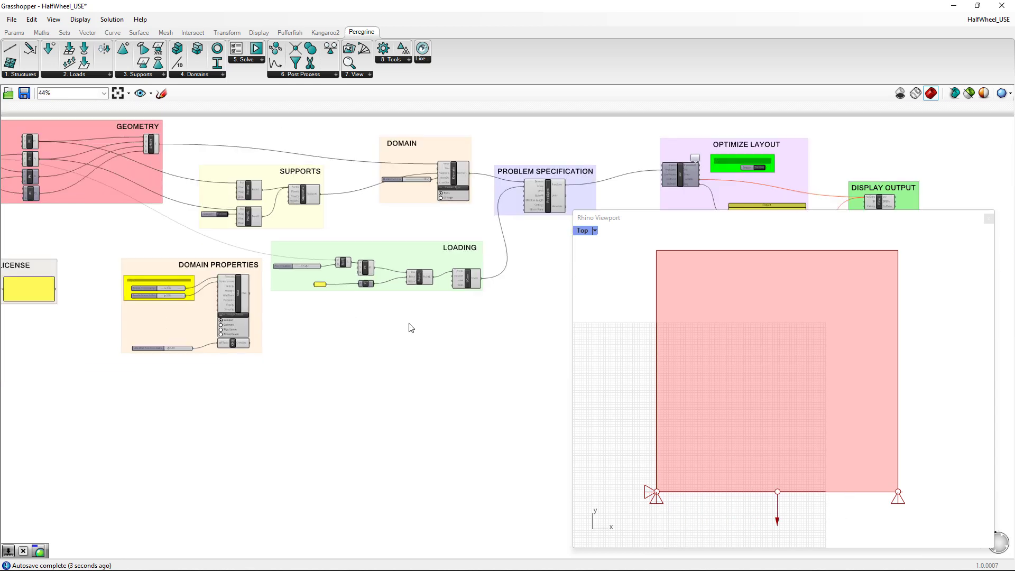
right_click_drag(518, 313, 179, 384)
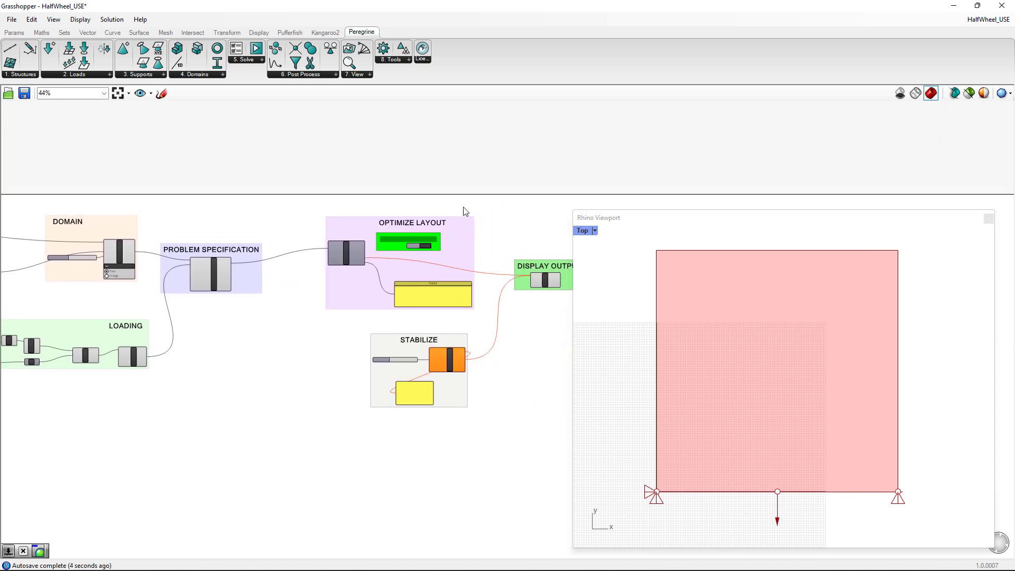
scroll(466, 210, "up", 2)
scroll(367, 288, "up", 3)
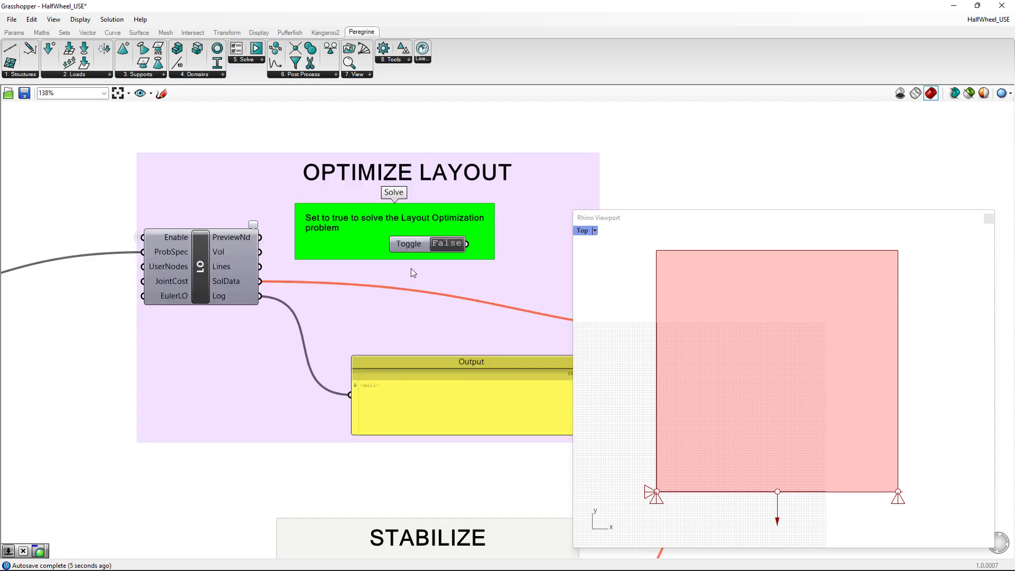
double_click(452, 244)
- Examine the half-wheel definition from problem specification through the Force location slider, supports and domain, alongside the optimized truss
right_click_drag(286, 487, 588, 306)
scroll(367, 449, "down", 1)
right_click_drag(318, 434, 417, 460)
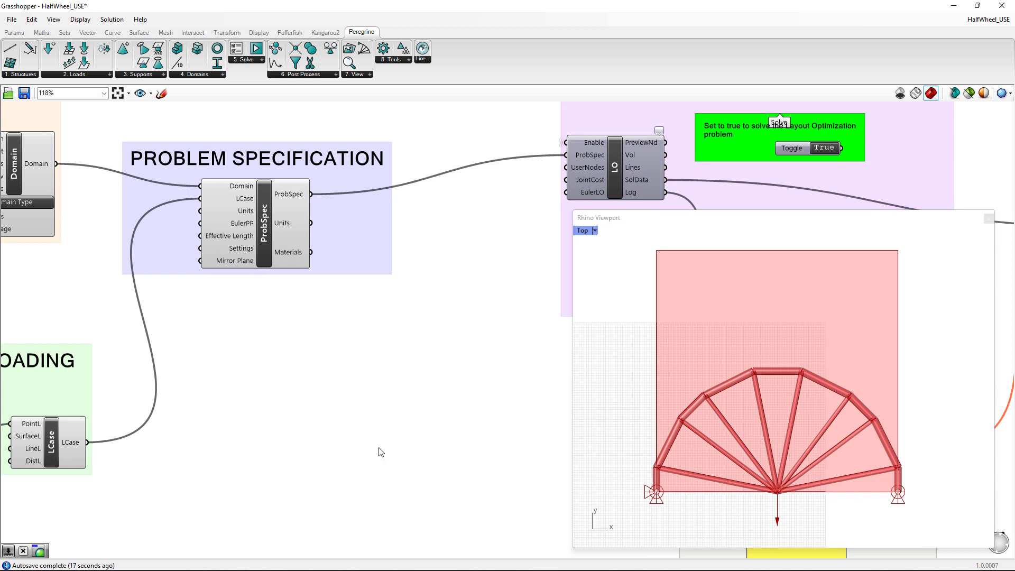
right_click_drag(282, 437, 498, 350)
right_click_drag(198, 468, 473, 487)
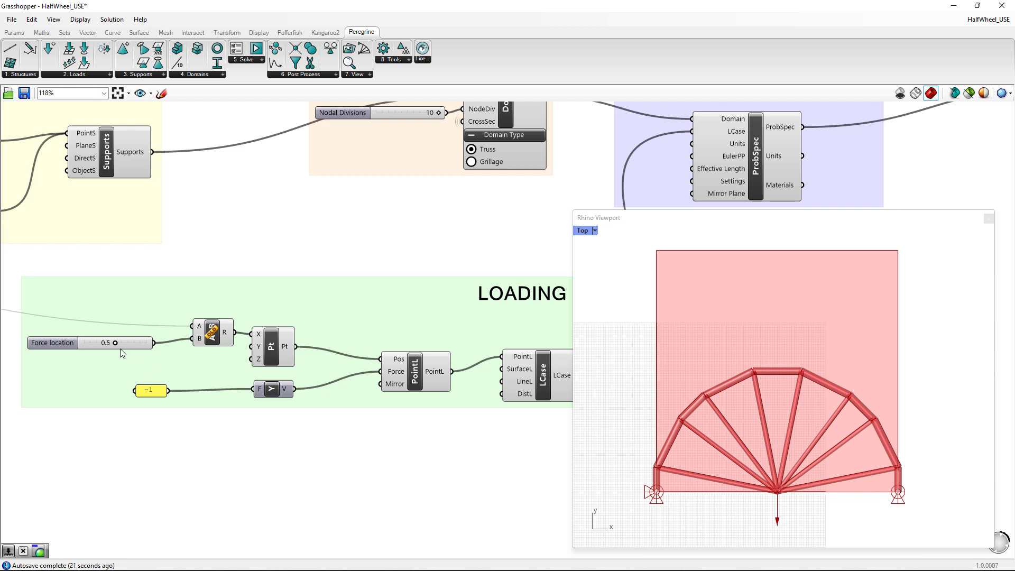
mouse_move(115, 344)
left_mouse_down()
mouse_move(129, 342)
mouse_move(115, 344)
left_mouse_up()
scroll(419, 463, "down", 3)
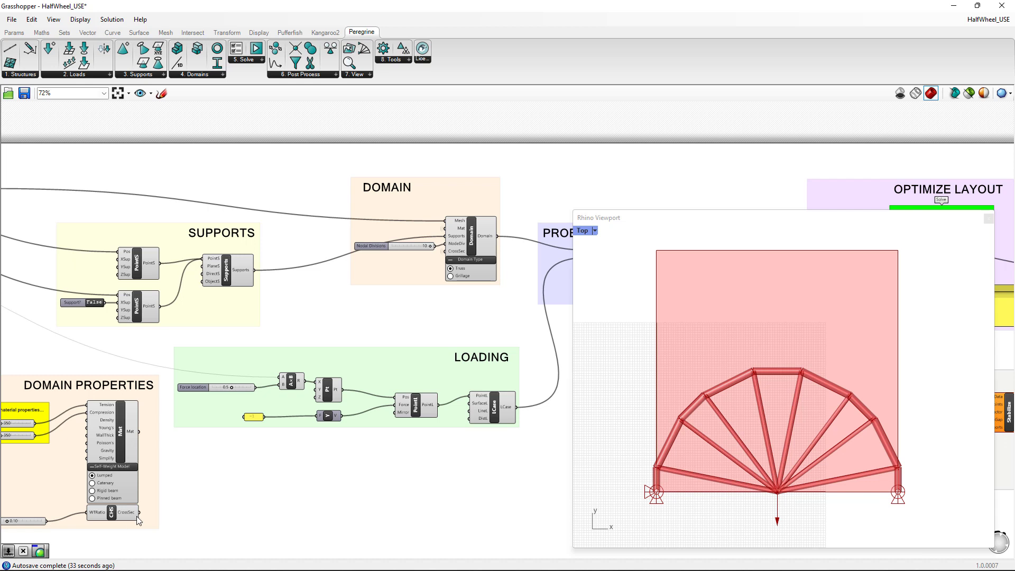
right_click_drag(397, 483, 253, 417)
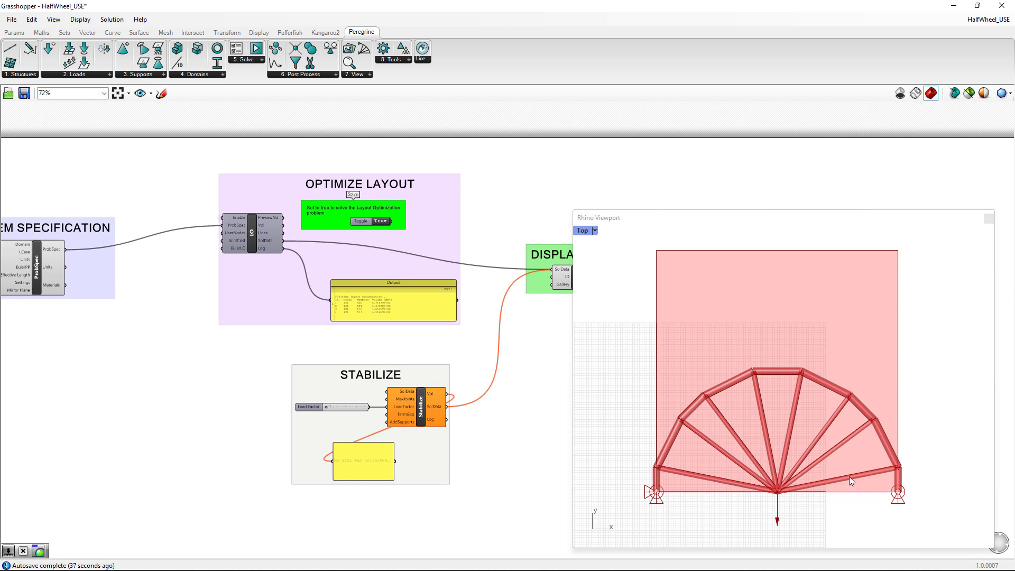
- Turn off the preview of the four-point surface in the Geometry group so only the optimized half-wheel truss shows
right_click_drag(95, 398, 539, 432)
right_click_drag(165, 335, 483, 370)
right_click(172, 265)
left_click(217, 283)
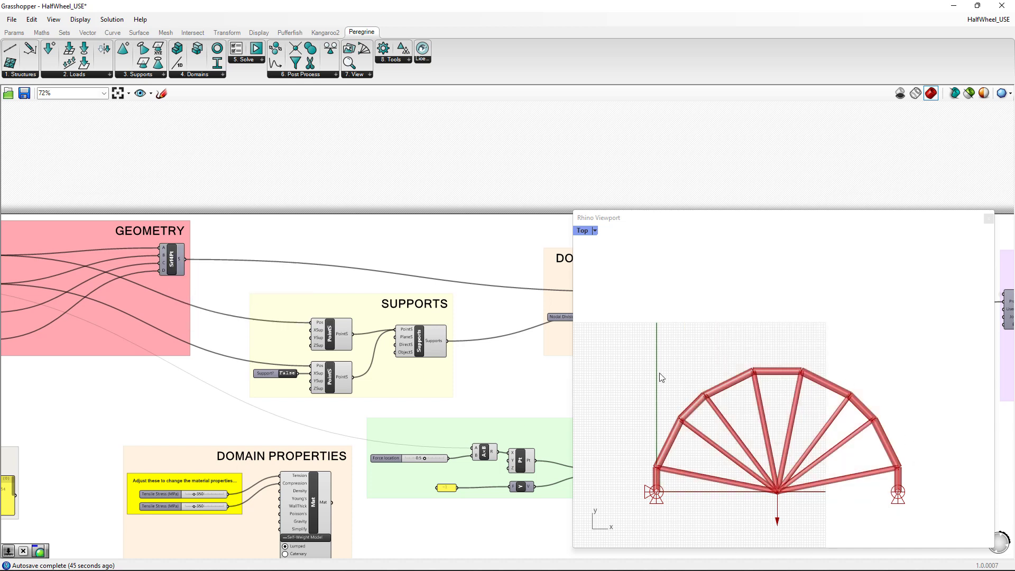
scroll(878, 517, "up", 2)
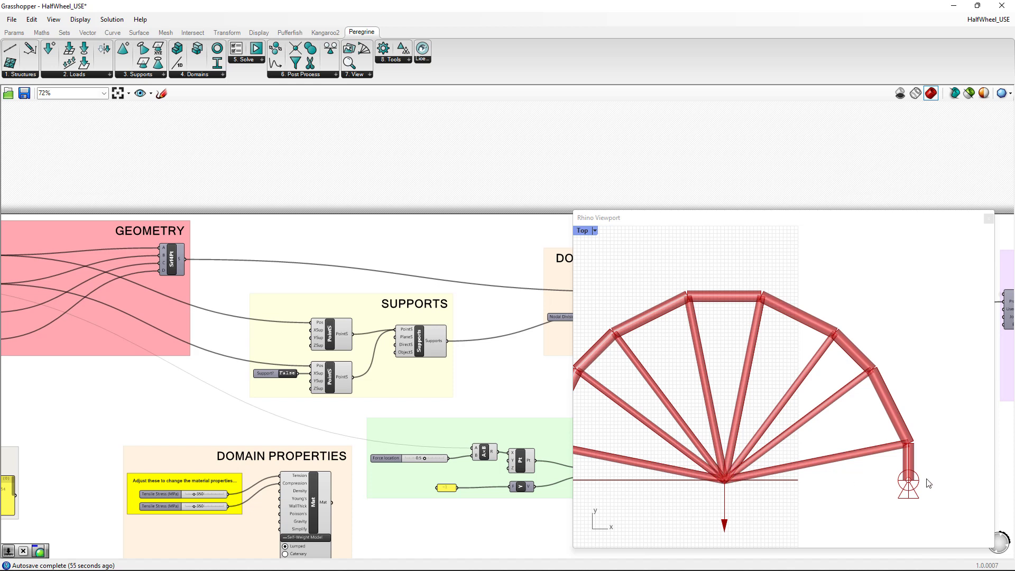
right_click_drag(735, 506, 781, 487)
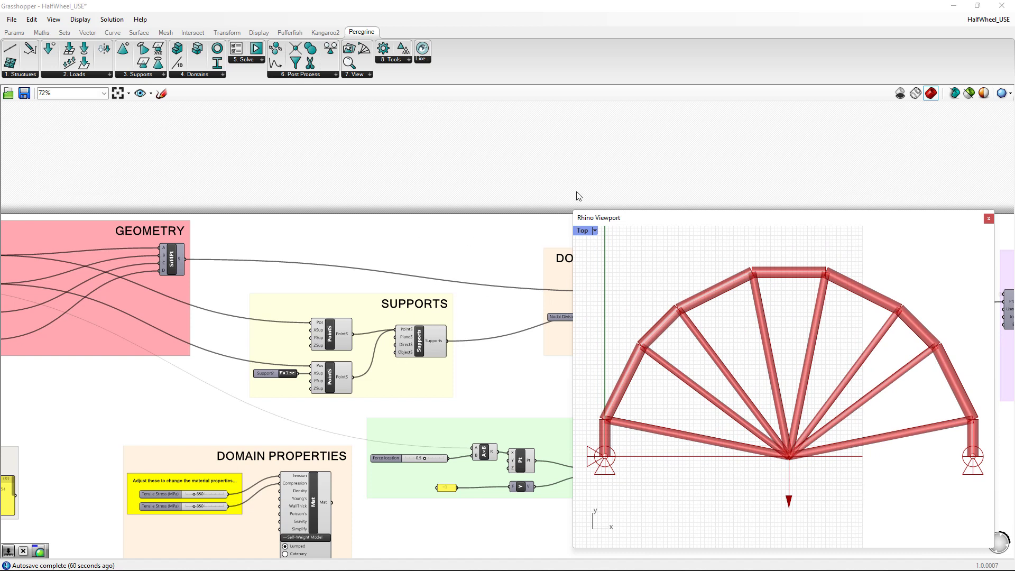
- Connect the LO component's SolData output to the Stabilize component's SolData input
right_click_drag(798, 174, 90, 154)
right_click_drag(503, 503, 428, 391)
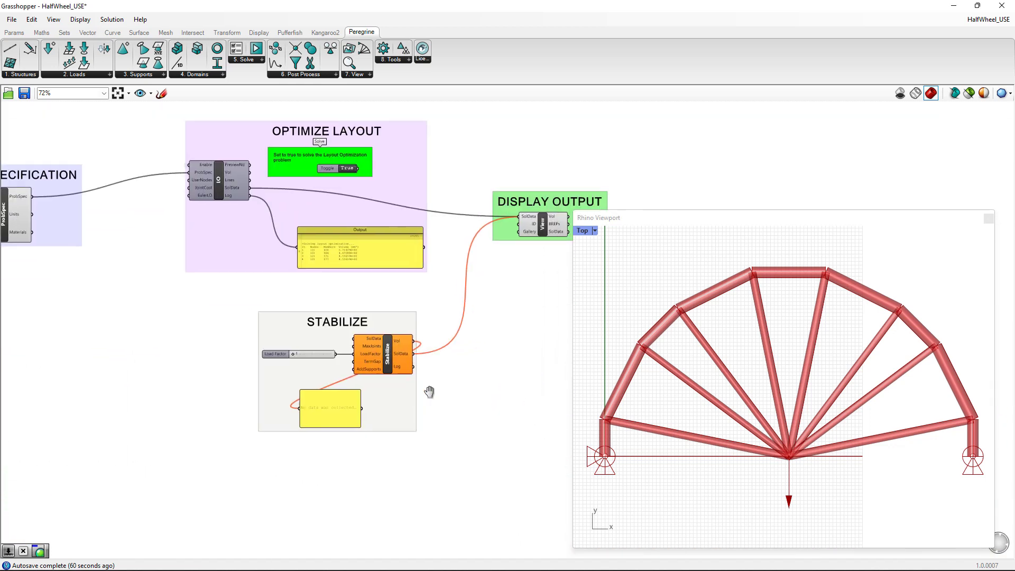
scroll(328, 347, "up", 4)
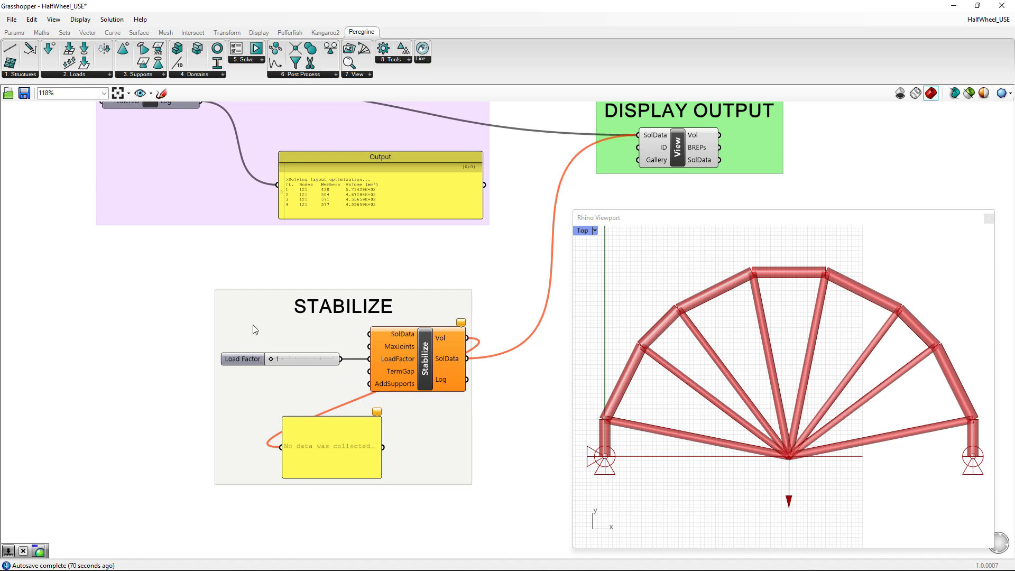
right_click_drag(133, 289, 129, 381)
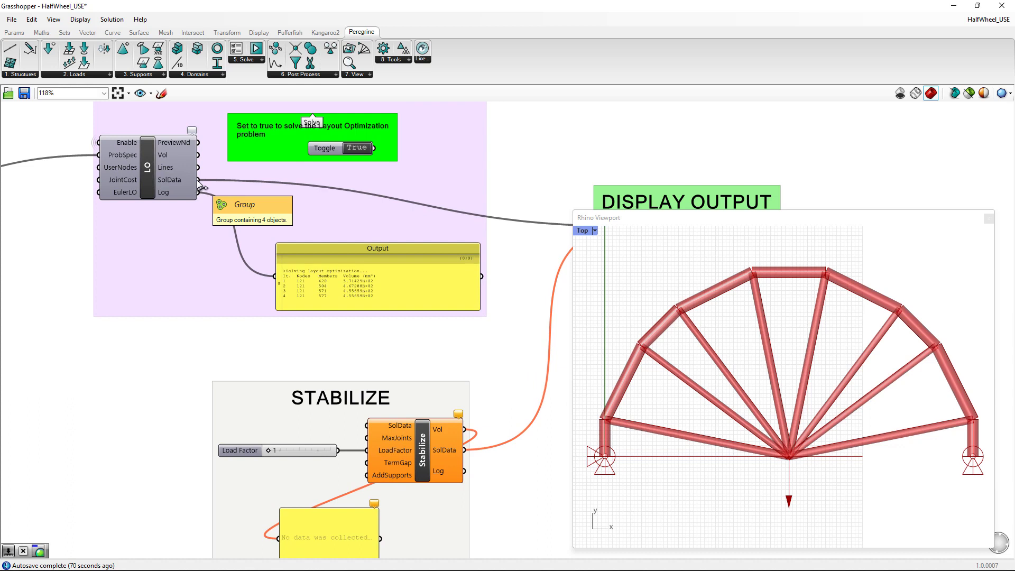
left_click_drag(198, 179, 366, 425)
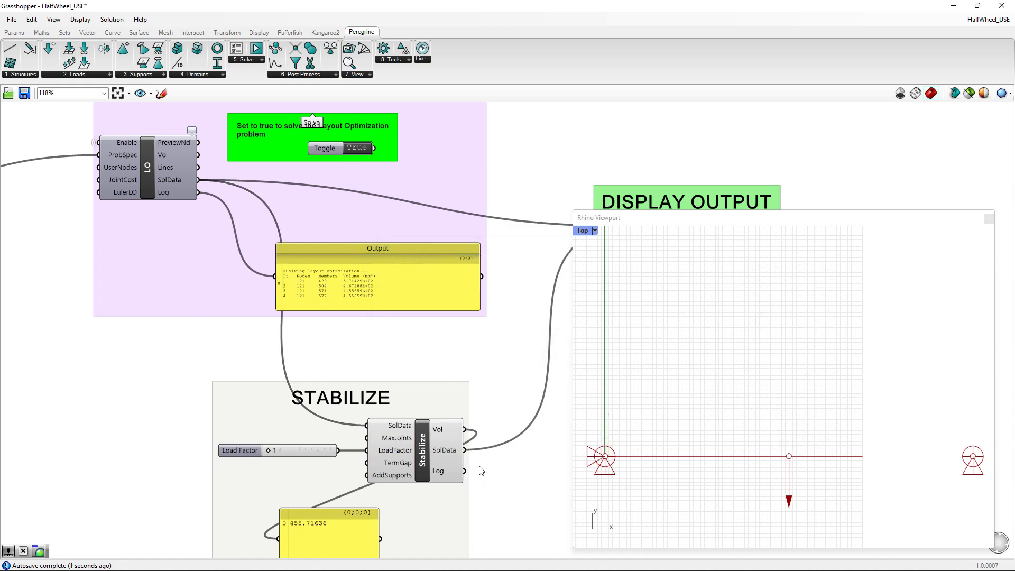
- Compare the original and stabilized half-wheel trusses and their volumes in the viewport's solution gallery
scroll(852, 422, "down", 5)
right_click_drag(910, 397, 637, 443)
right_click_drag(941, 424, 695, 419)
right_click_drag(860, 419, 735, 401)
scroll(797, 399, "down", 2)
right_click_drag(885, 401, 859, 390)
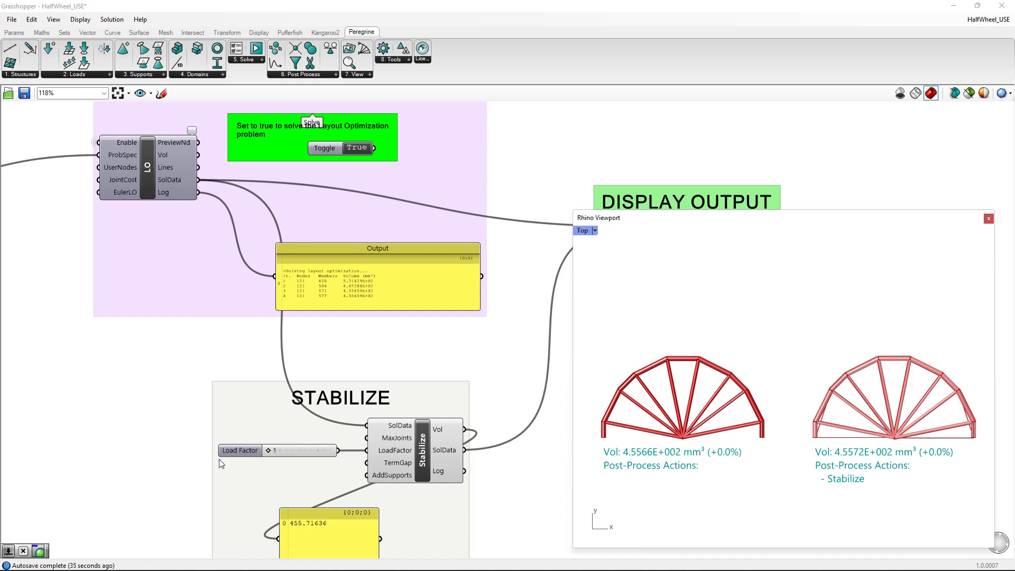
- Set the Stabilize component's Load Factor first to 20 and finally to 50, recomputing the stabilized truss each time
double_click(297, 450)
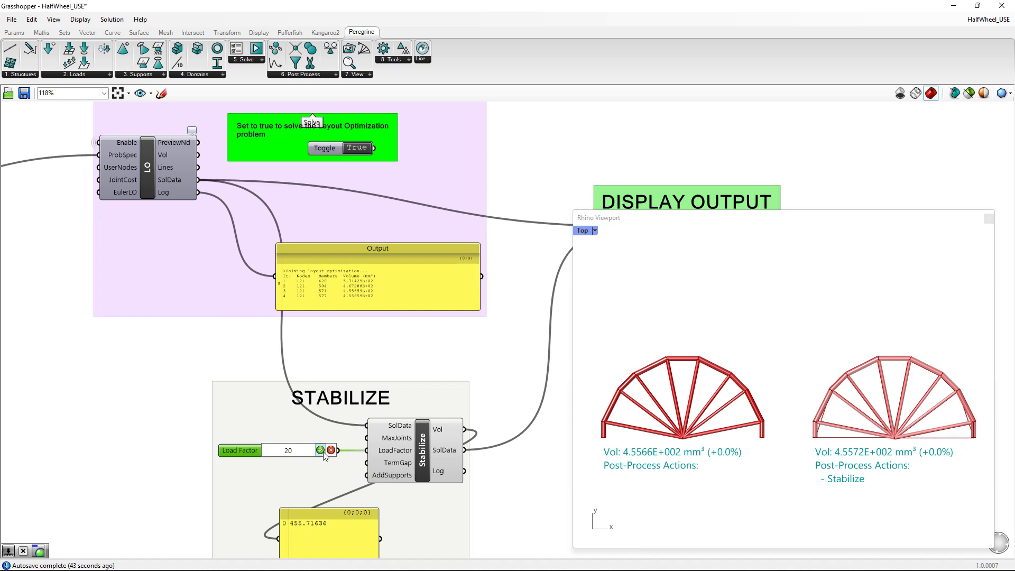
left_click(320, 451)
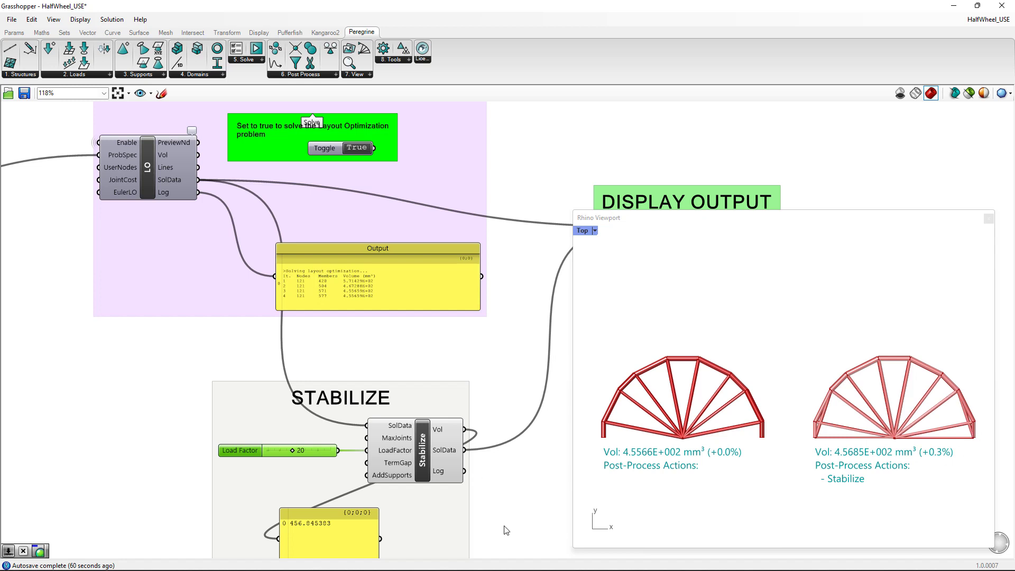
double_click(302, 450)
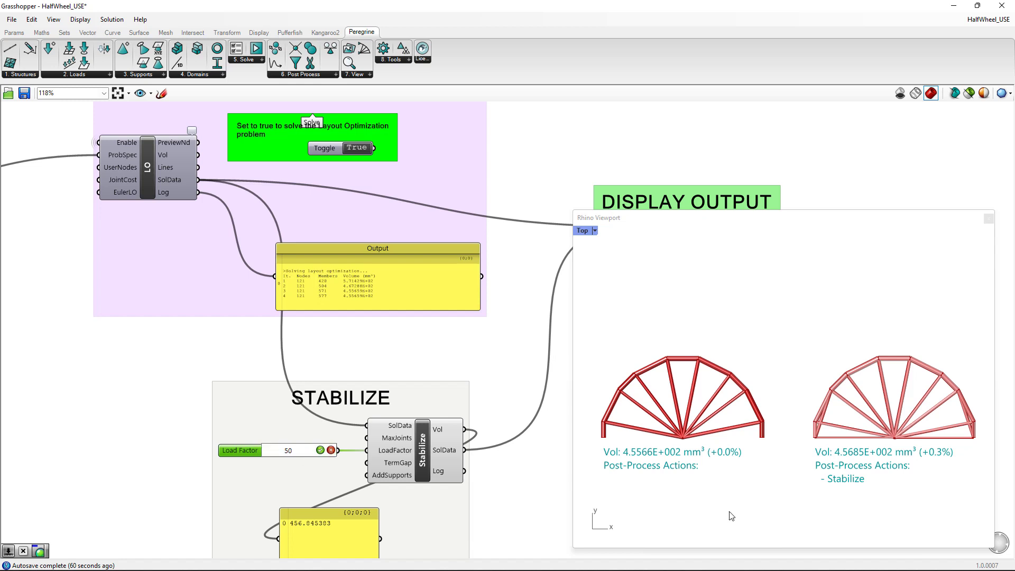
left_click(320, 450)
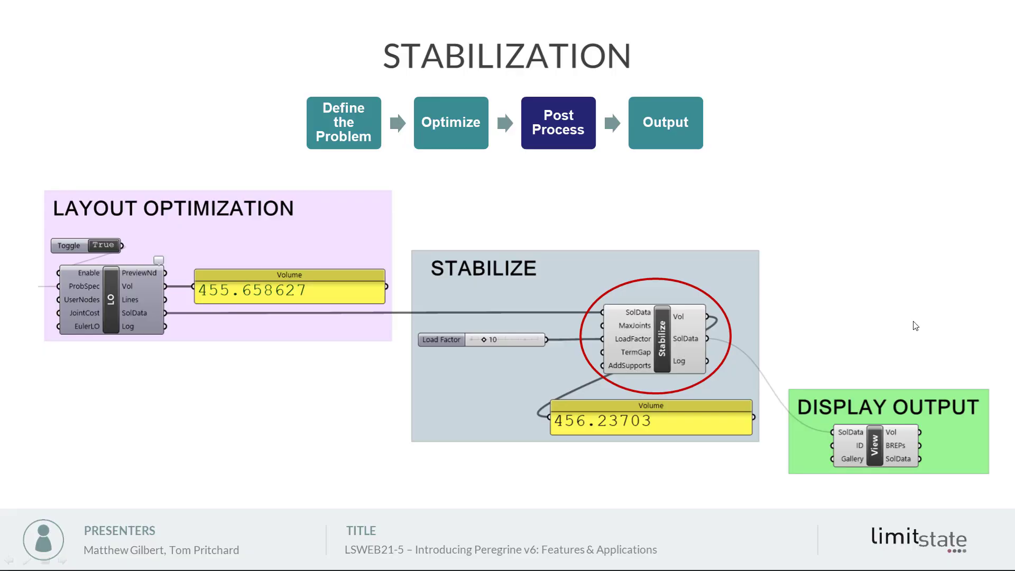
left_click(918, 315)
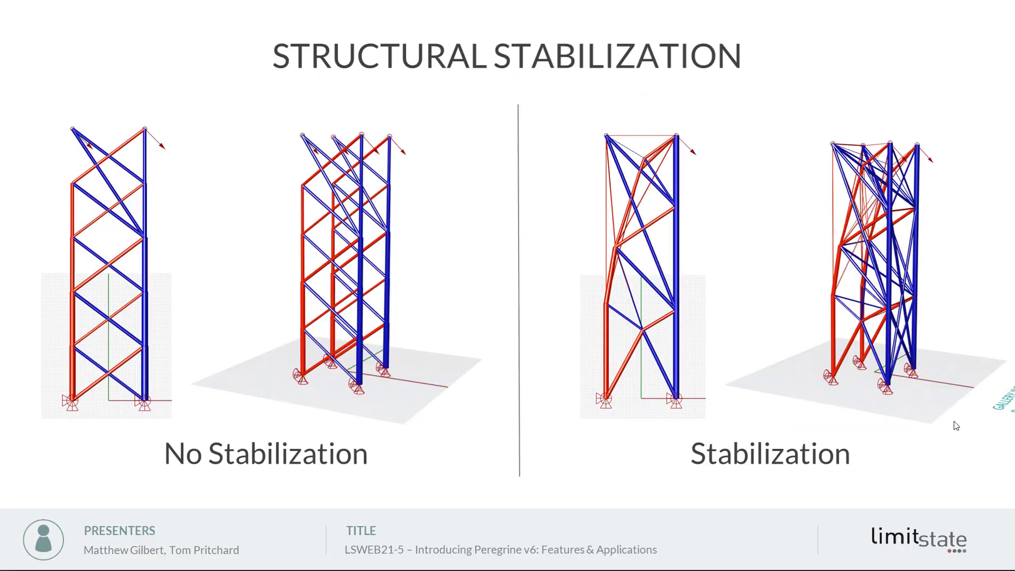